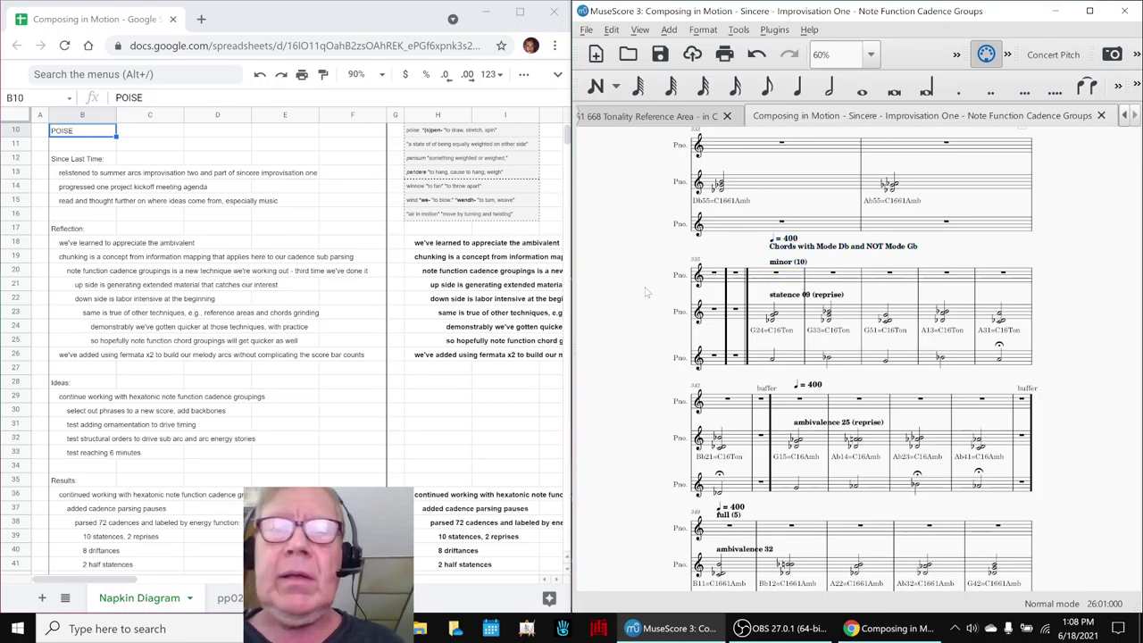
# - Play the cadence groups score to END PIECE, return to the first measure, and briefly check OBS
pyautogui.press('space')
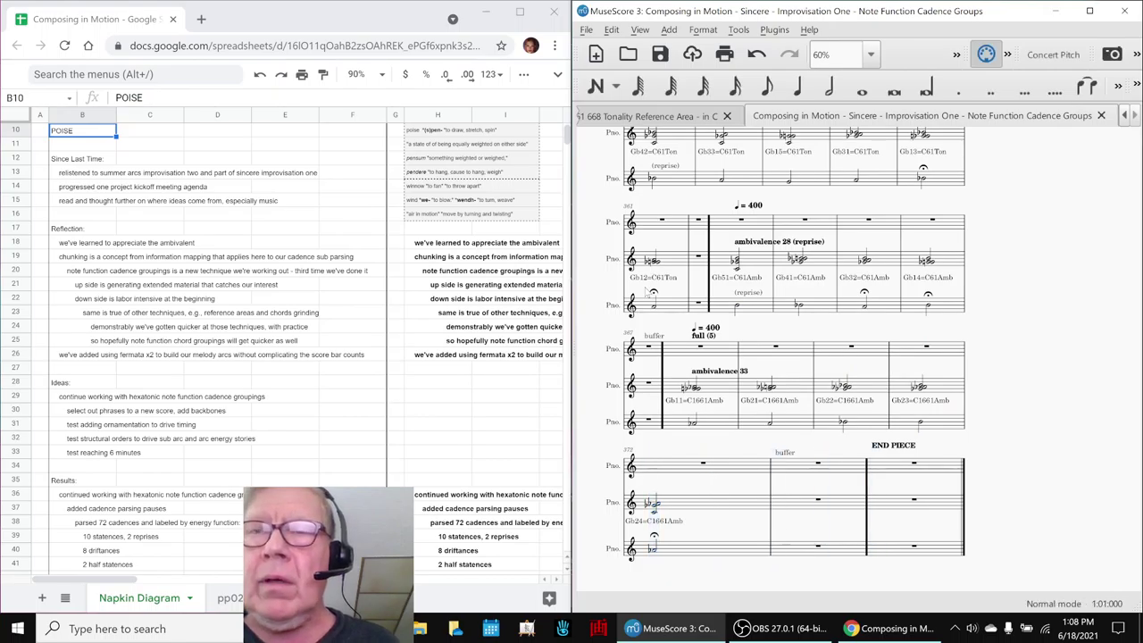
pyautogui.press('Home')
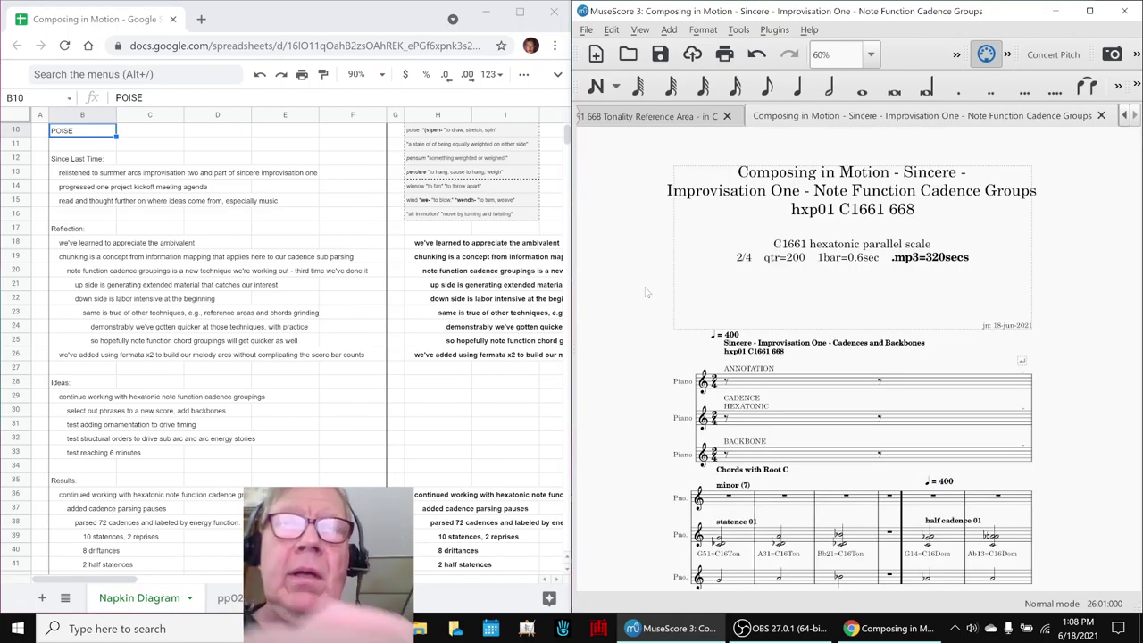
pyautogui.hotkey('ctrl', 'Home')
pyautogui.press('Escape')
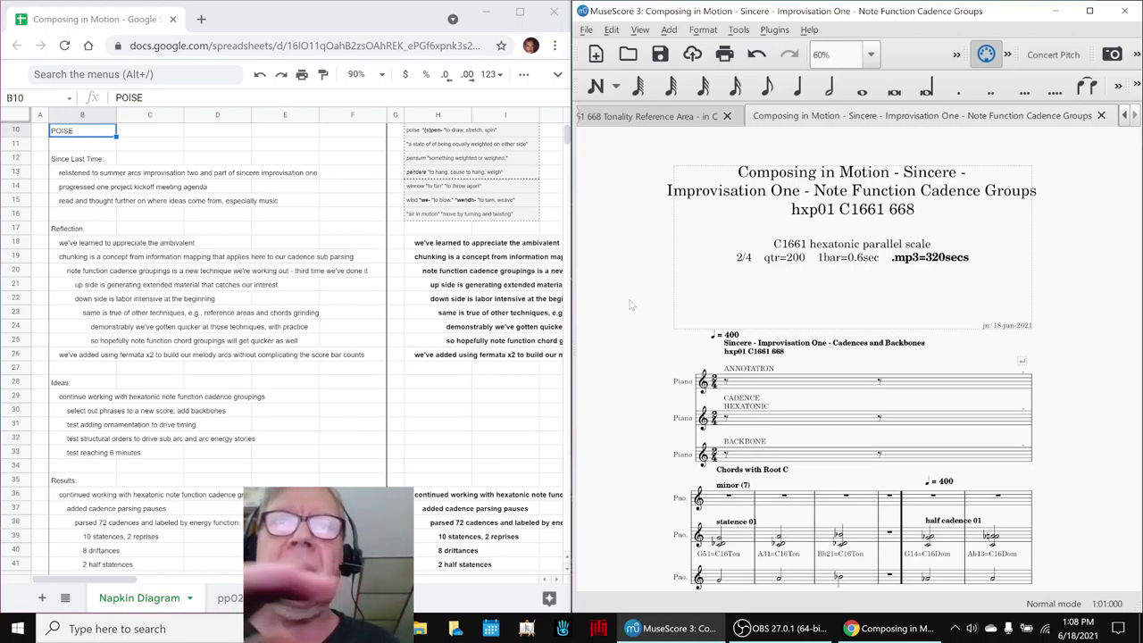
pyautogui.click(759, 628)
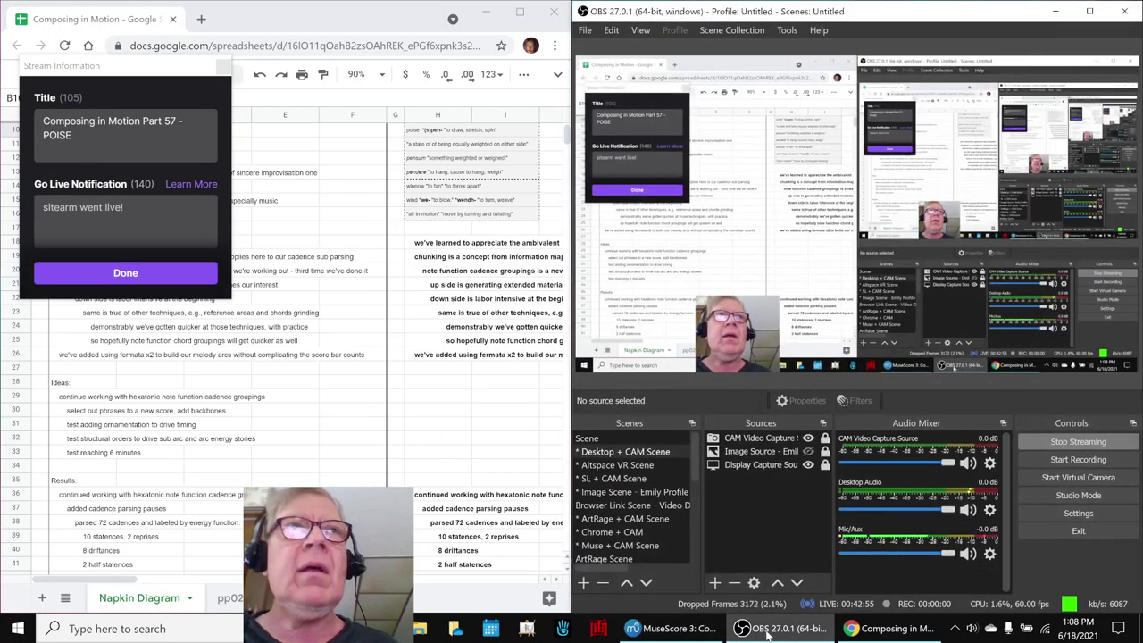
pyautogui.click(766, 629)
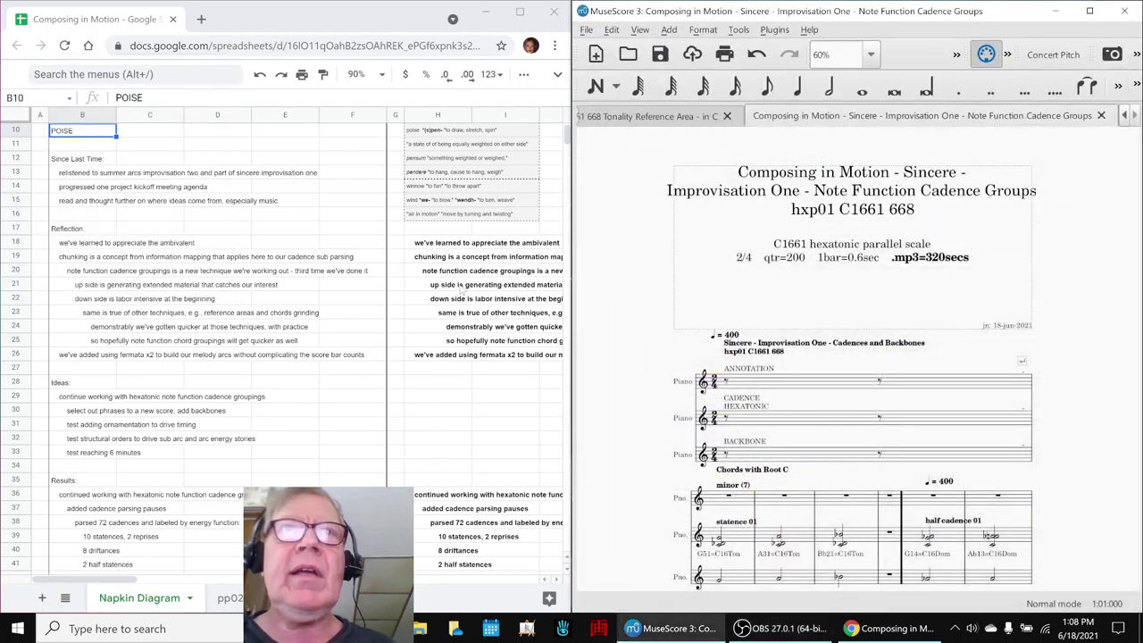
pyautogui.click(435, 244)
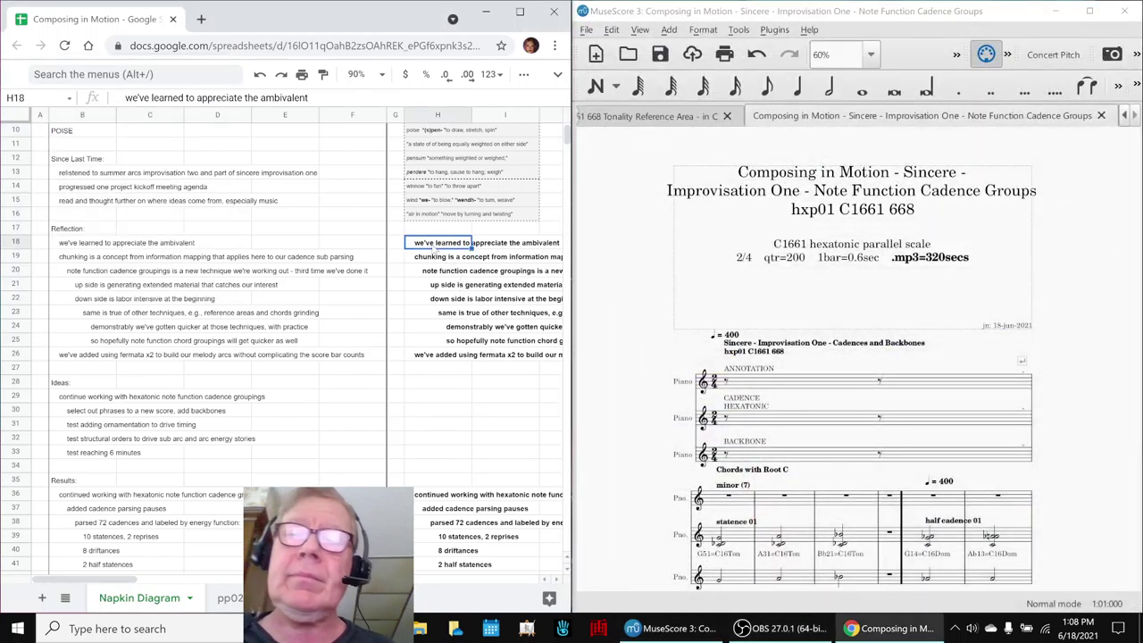
pyautogui.press('Right')
pyautogui.press('Right')
pyautogui.press('Right')
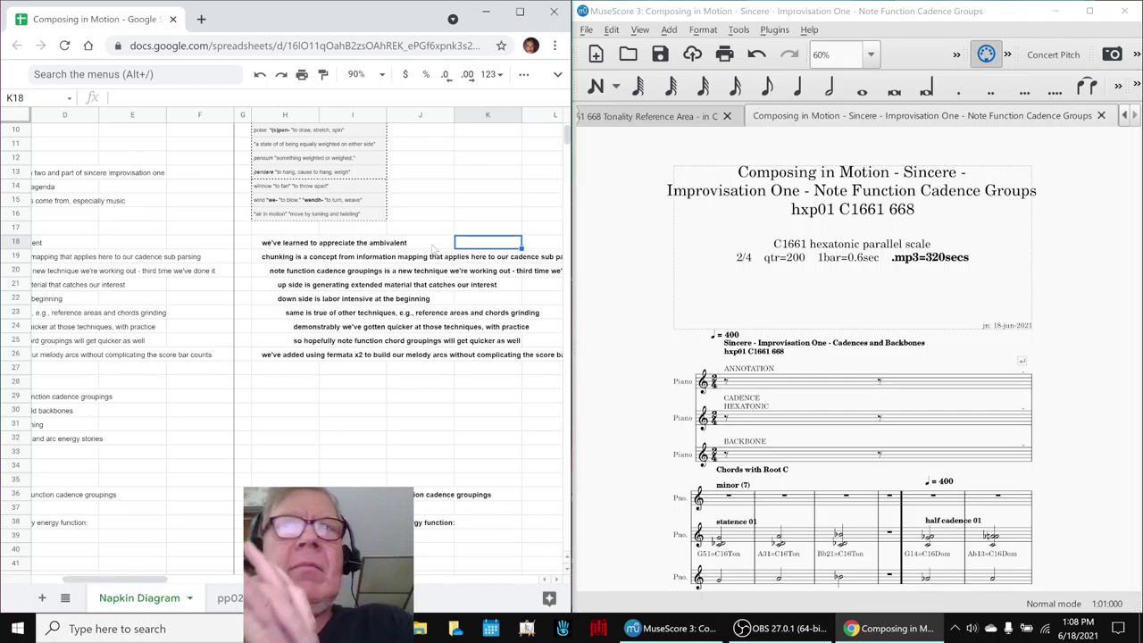
pyautogui.click(284, 236)
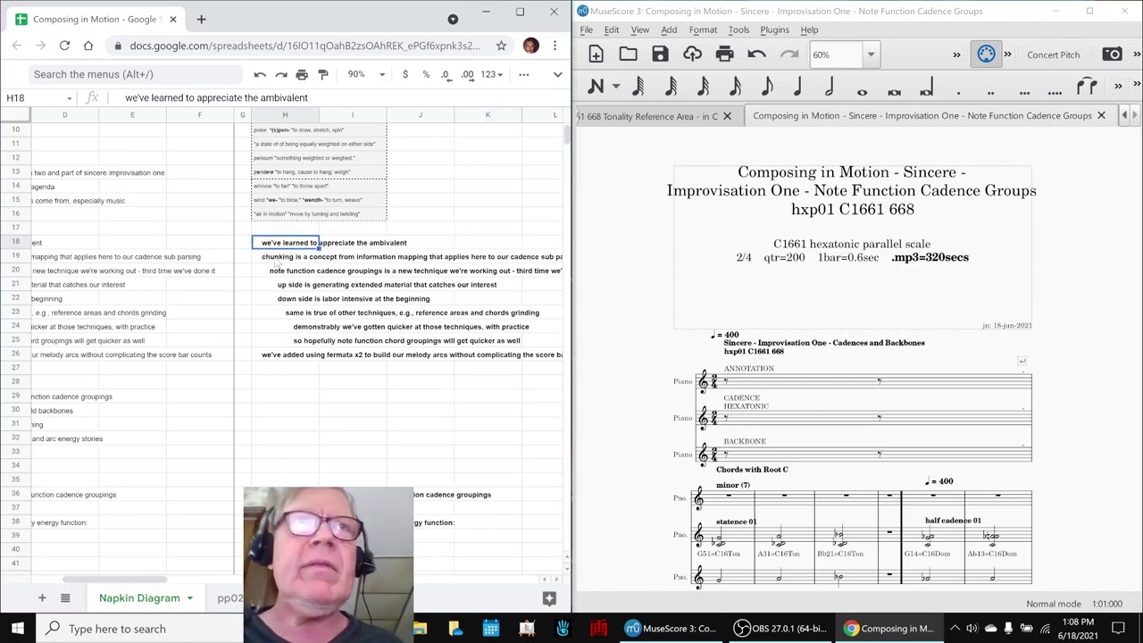
pyautogui.click(277, 259)
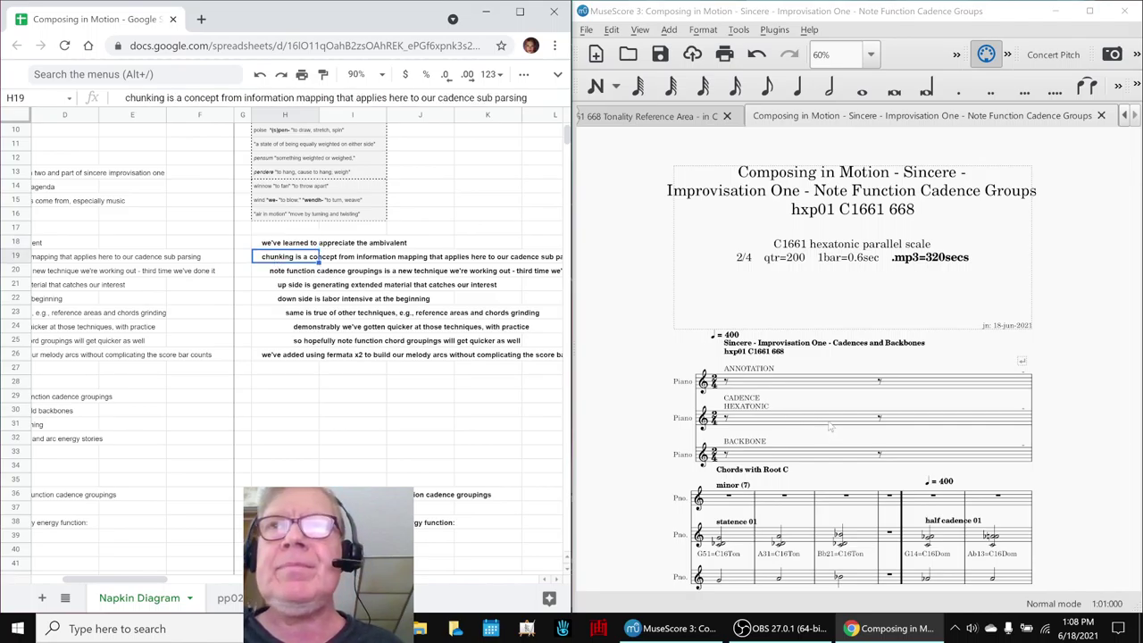
pyautogui.scroll(-3, 831, 427)
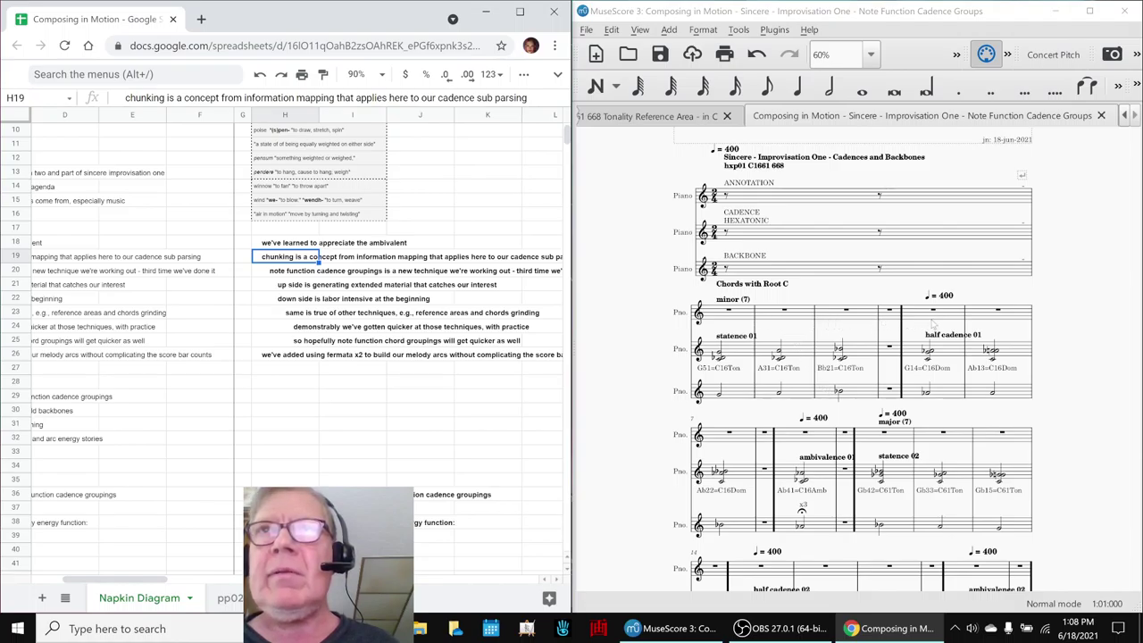
pyautogui.scroll(-2, 801, 347)
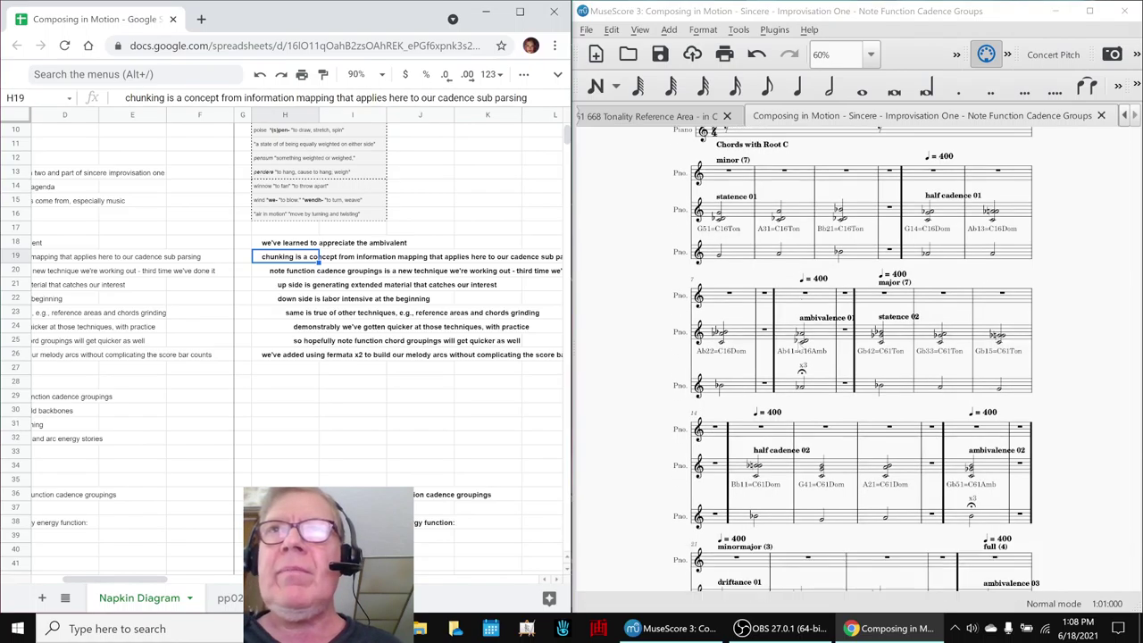
pyautogui.scroll(4, 800, 346)
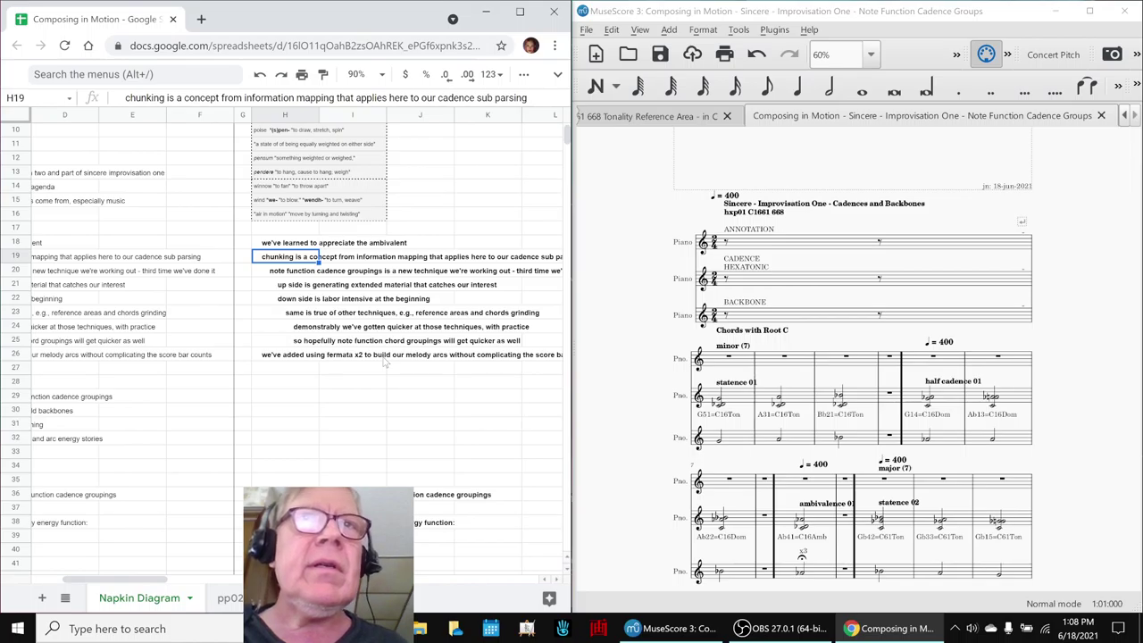
pyautogui.click(284, 276)
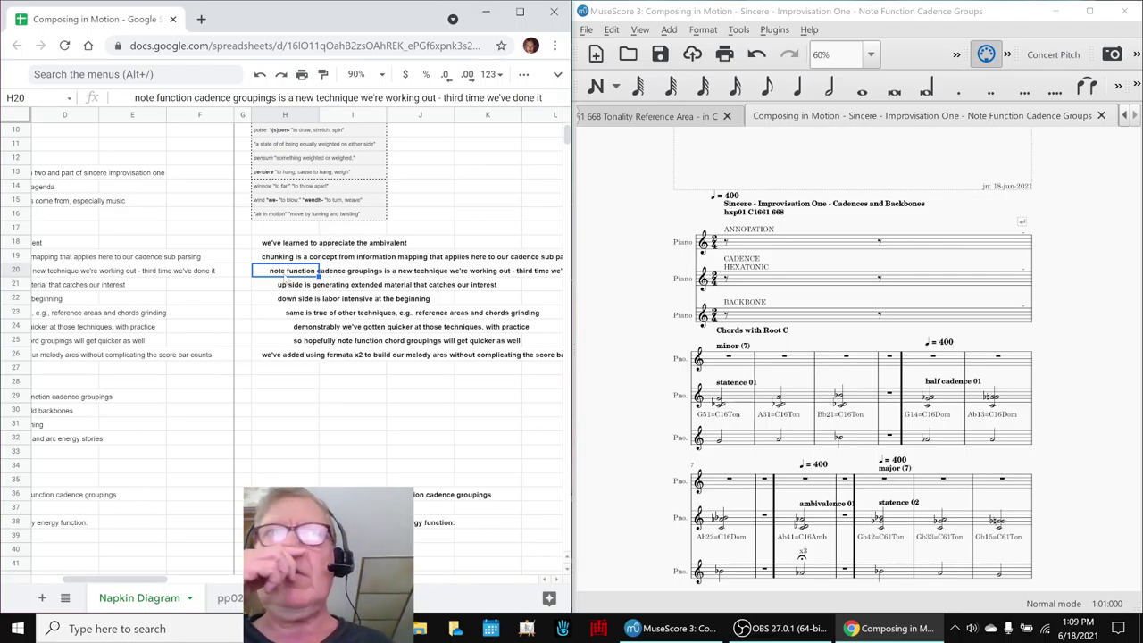
pyautogui.click(287, 286)
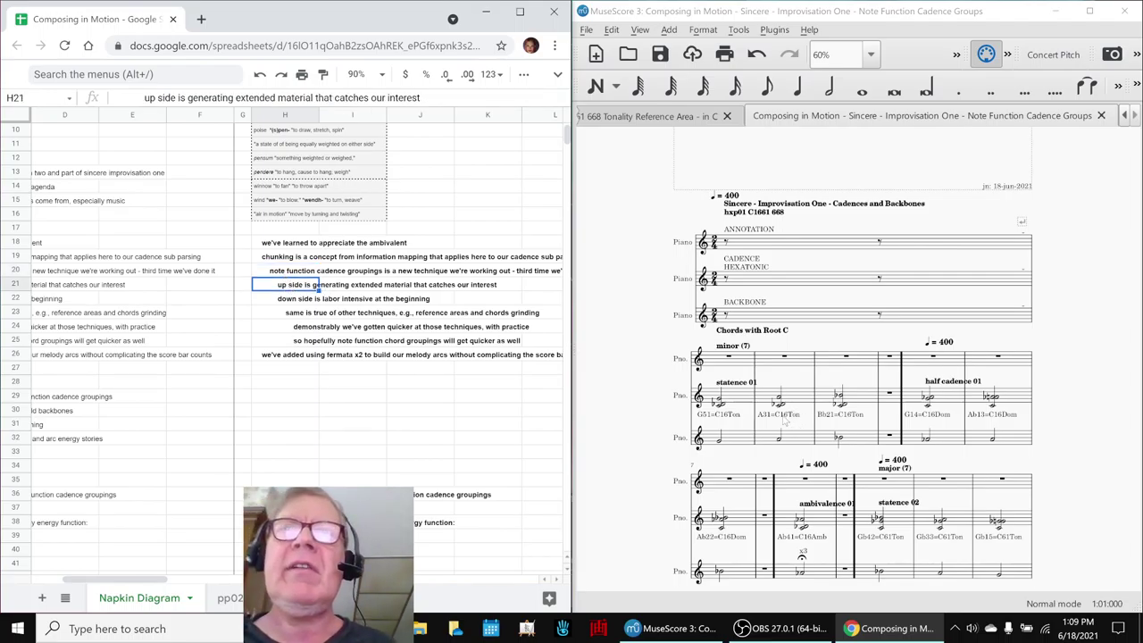
pyautogui.click(1084, 412)
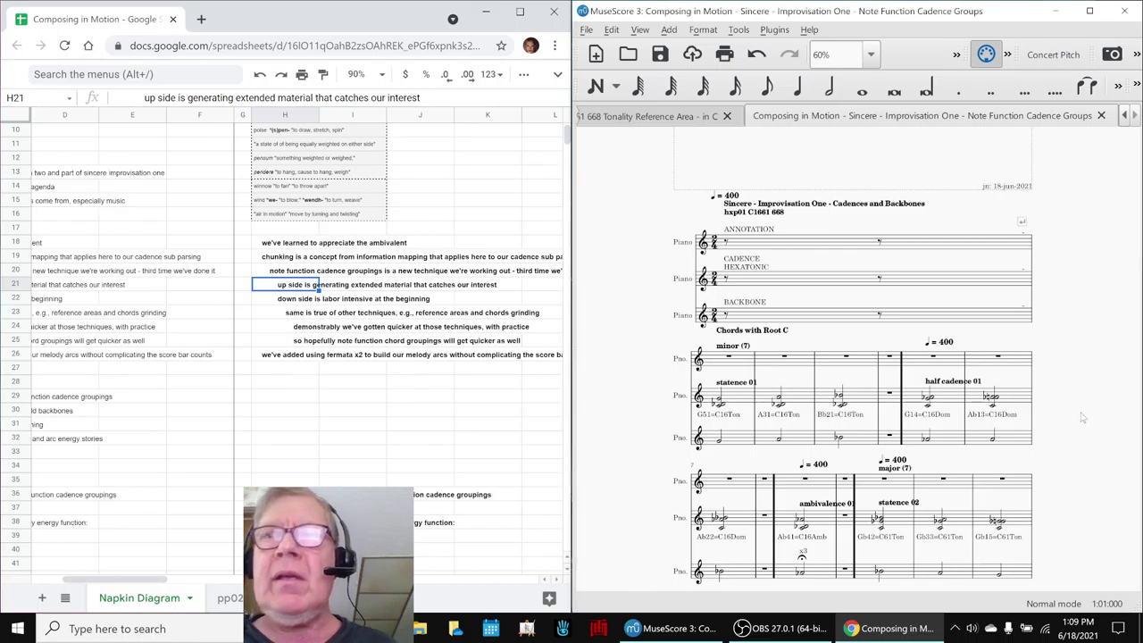
pyautogui.hotkey('ctrl', 'End')
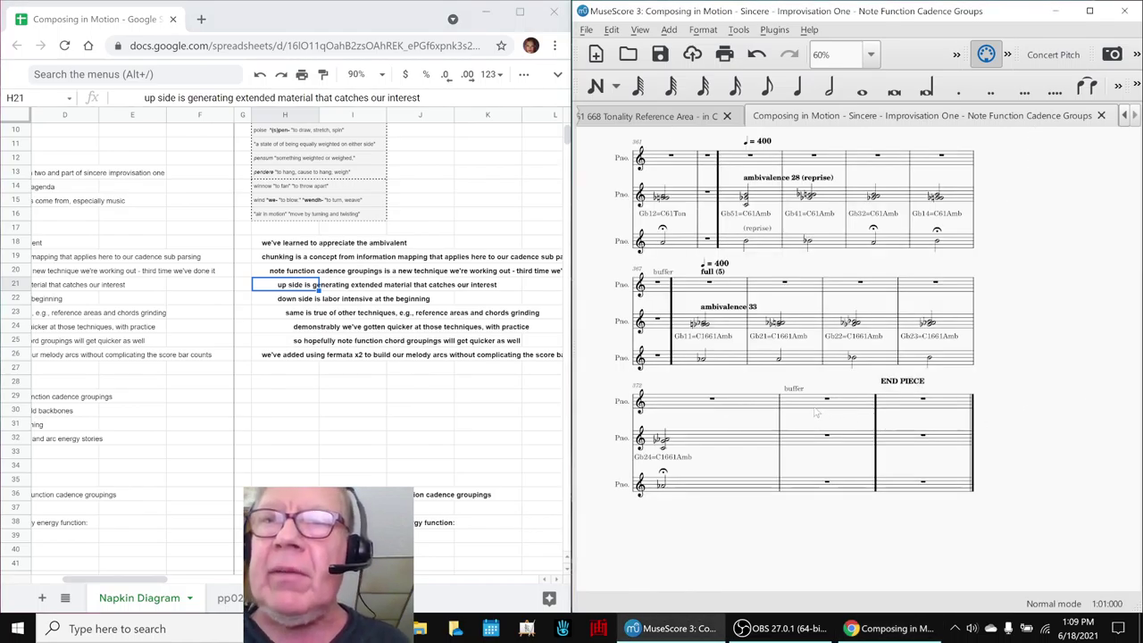
pyautogui.hotkey('ctrl', 'Home')
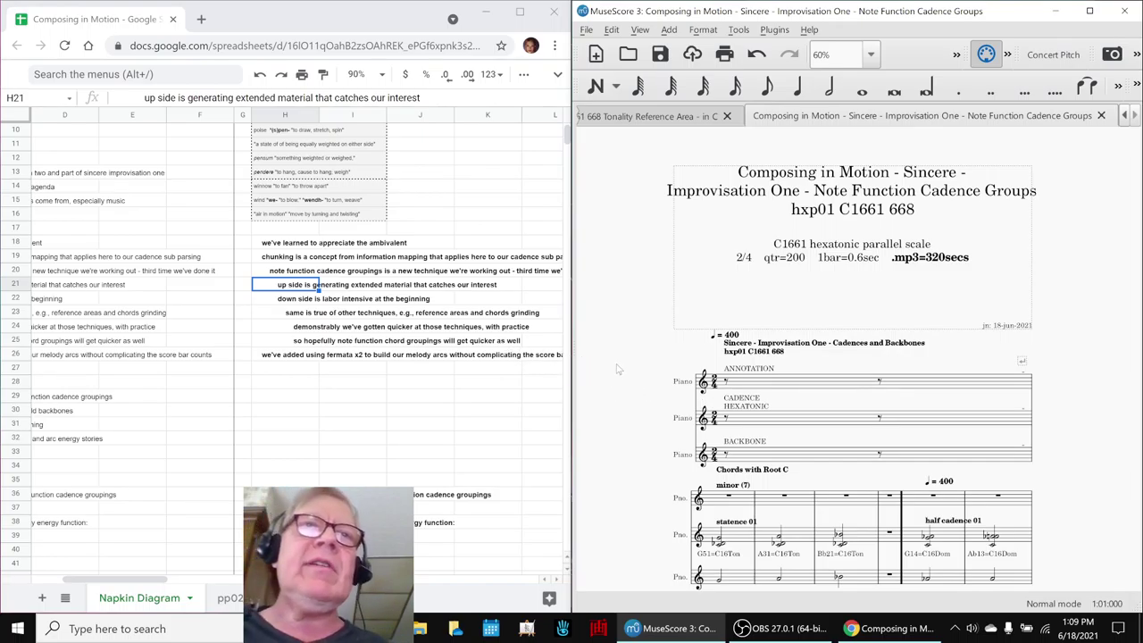
pyautogui.click(306, 313)
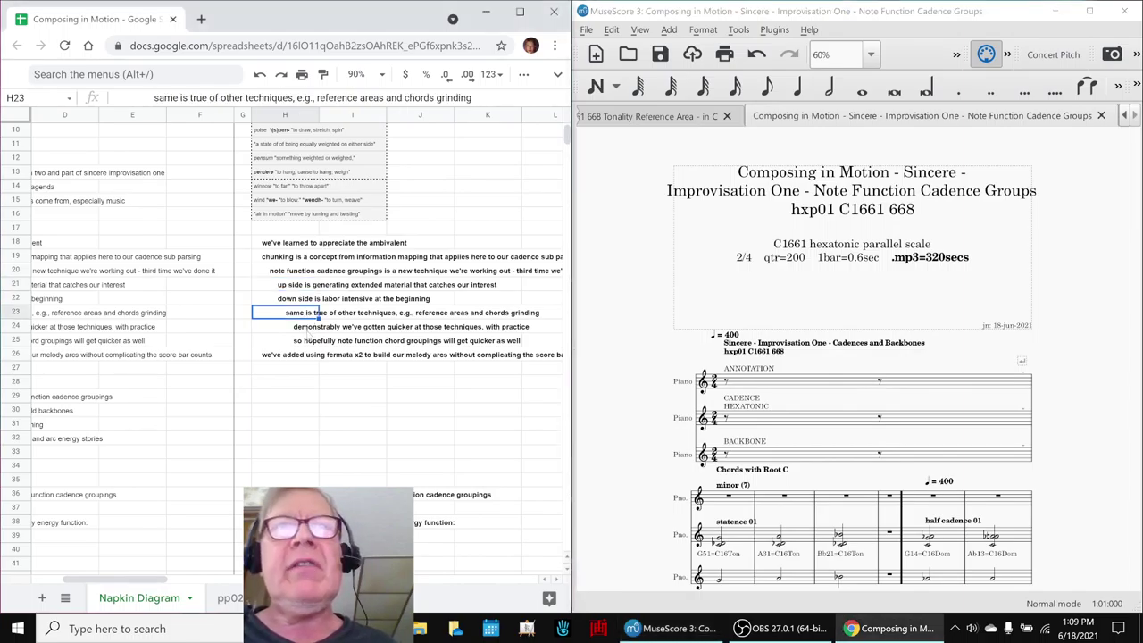
pyautogui.click(307, 328)
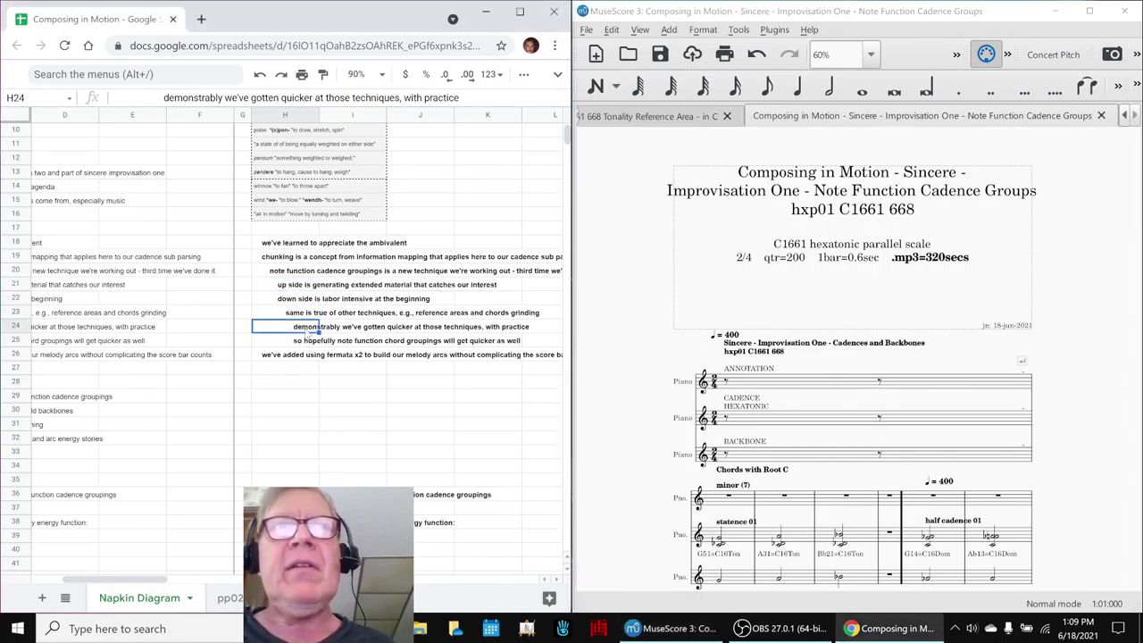
pyautogui.click(641, 379)
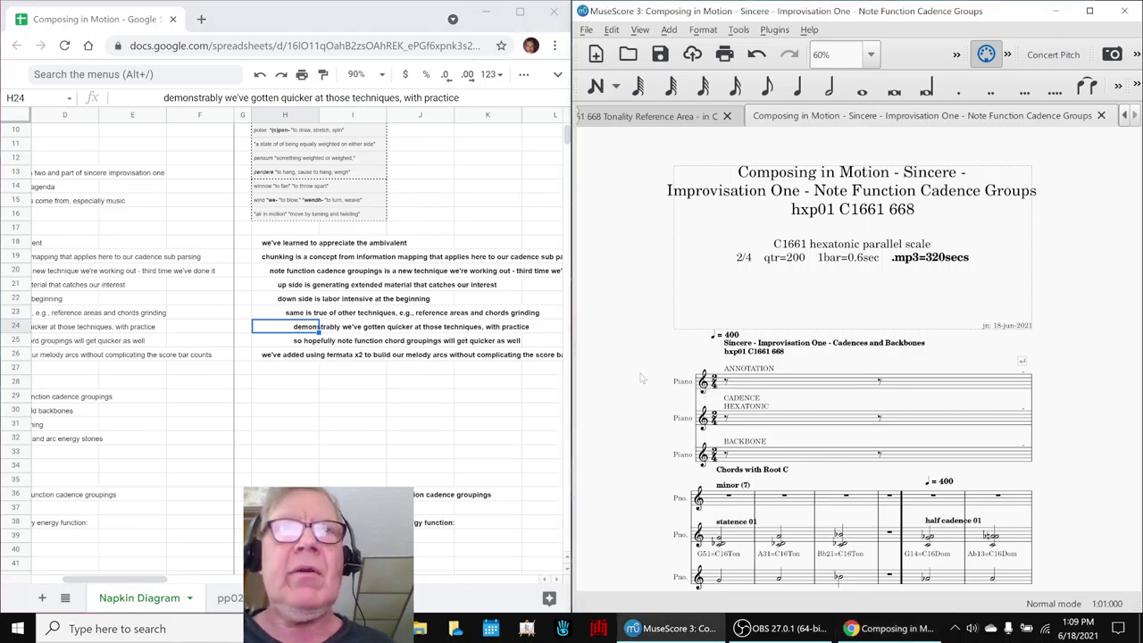
pyautogui.scroll(-3, 683, 429)
pyautogui.scroll(-2, 682, 427)
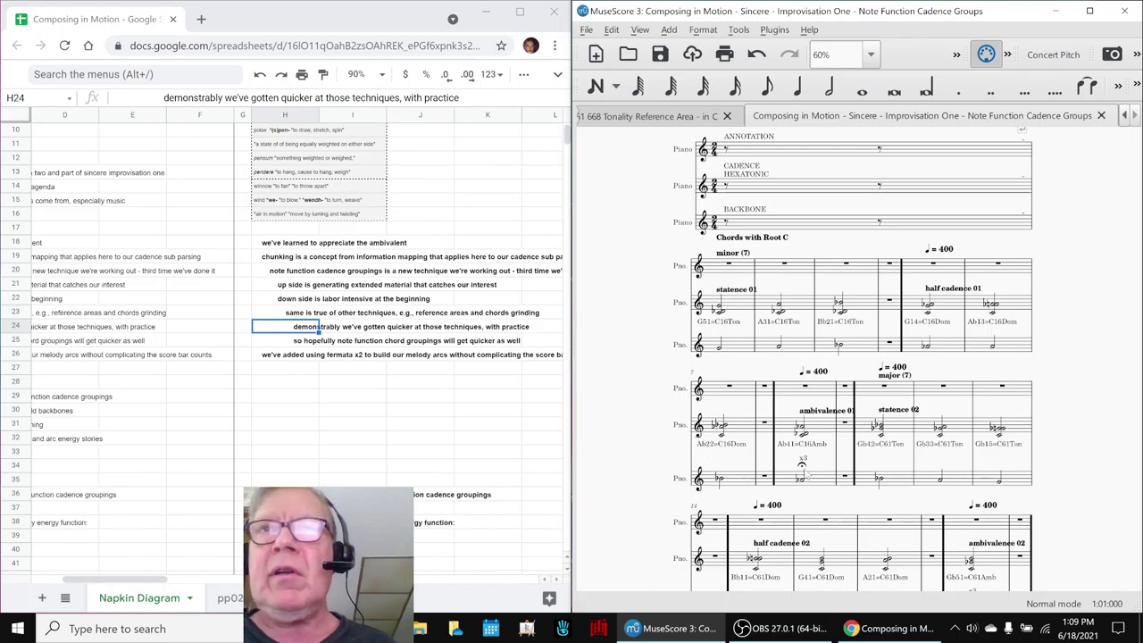
pyautogui.click(802, 464)
pyautogui.press('Escape')
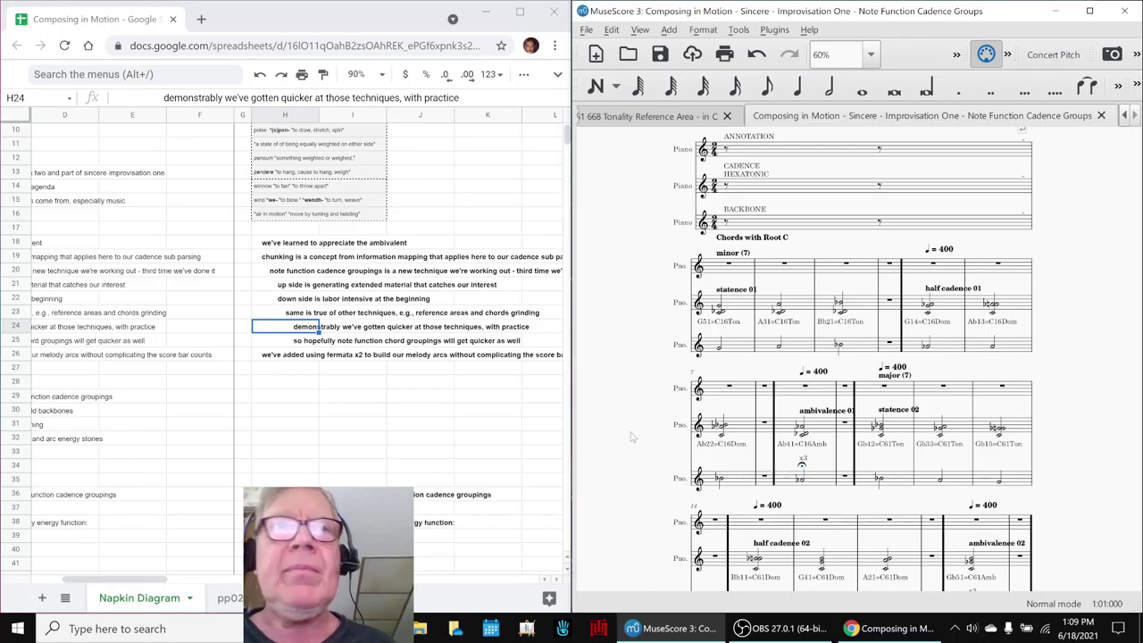
pyautogui.scroll(-7, 398, 476)
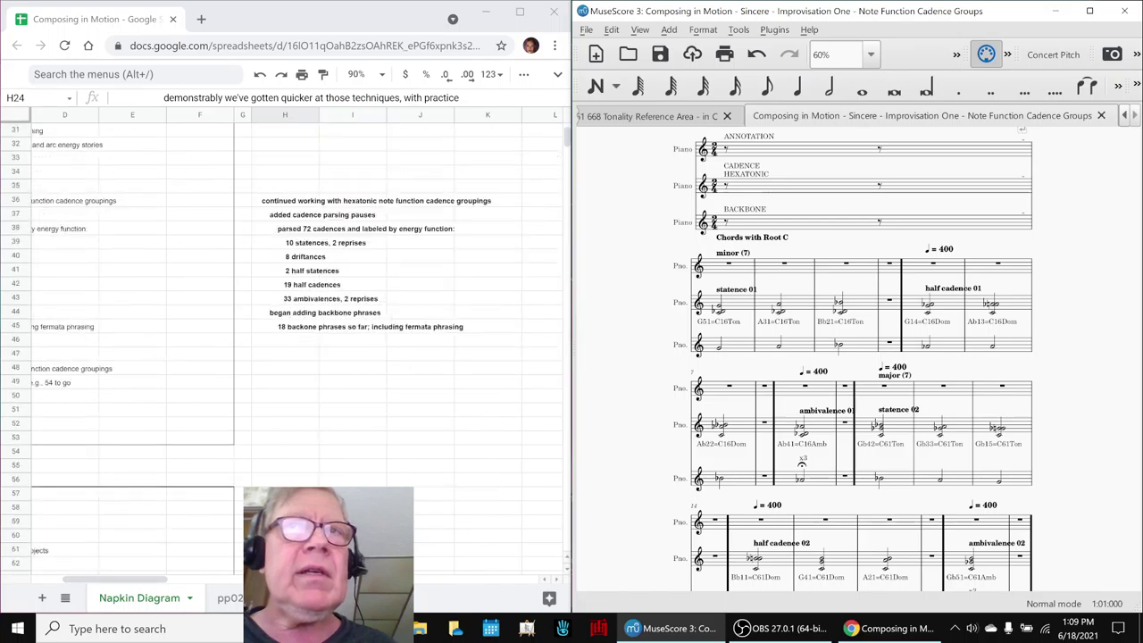
# - Maximize the MuseScore window and switch the score to Continuous View
pyautogui.click(1089, 11)
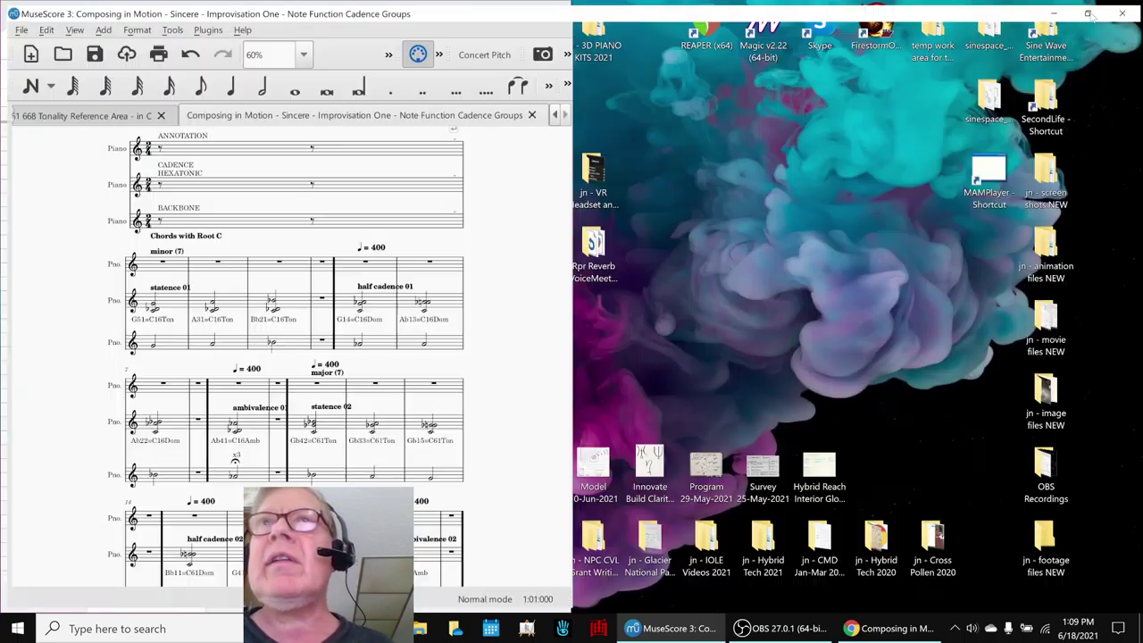
pyautogui.click(327, 55)
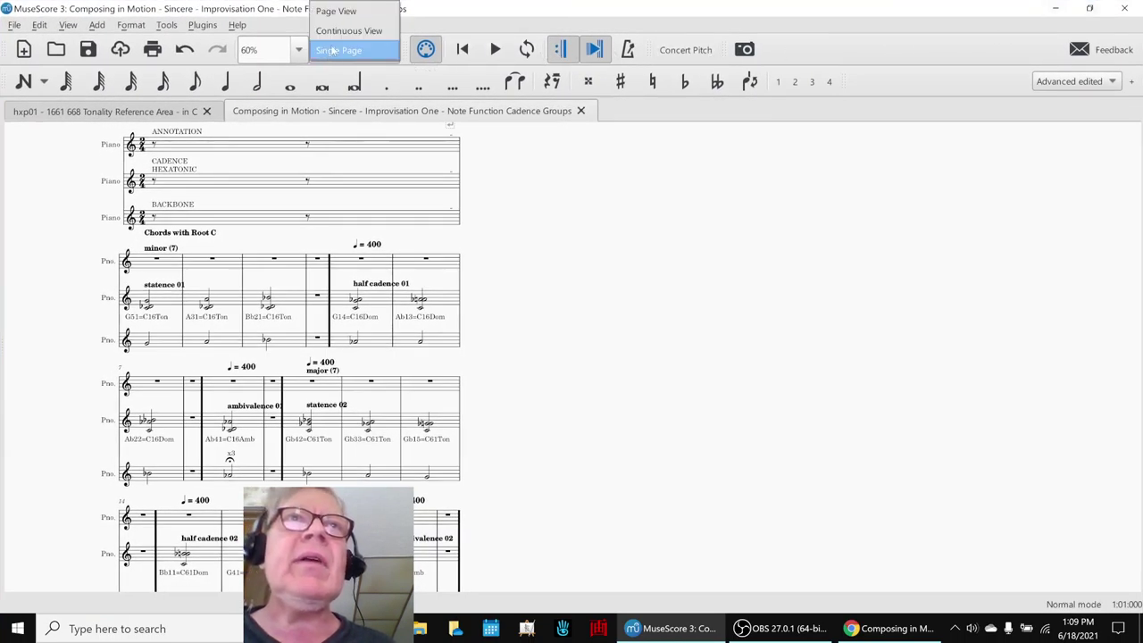
pyautogui.click(340, 37)
pyautogui.scroll(1, 511, 461)
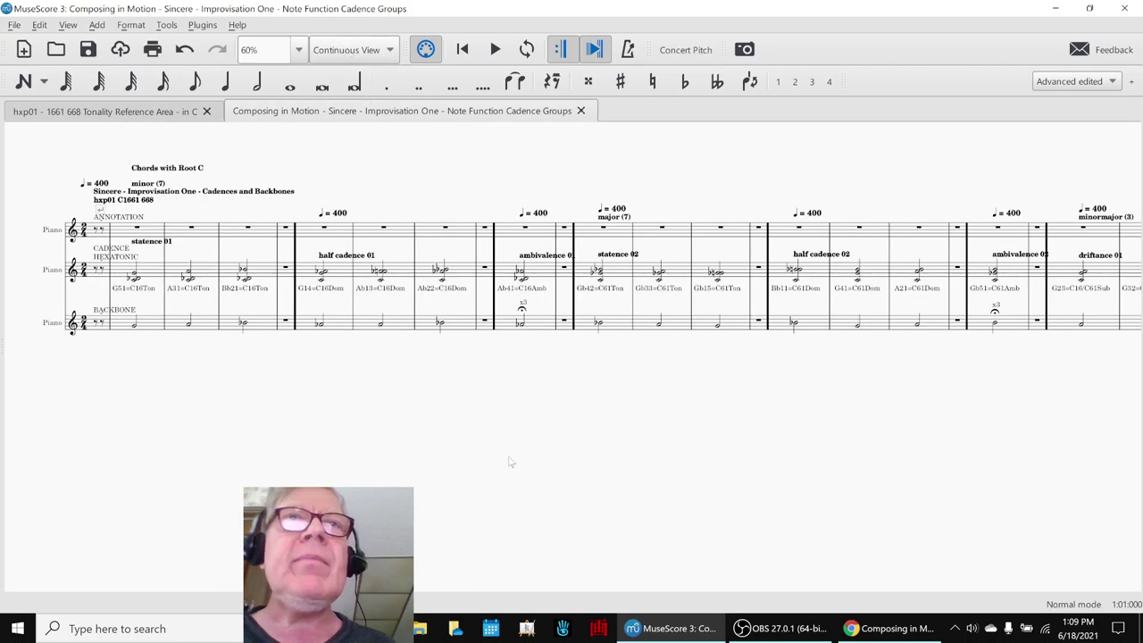
pyautogui.scroll(1, 511, 461)
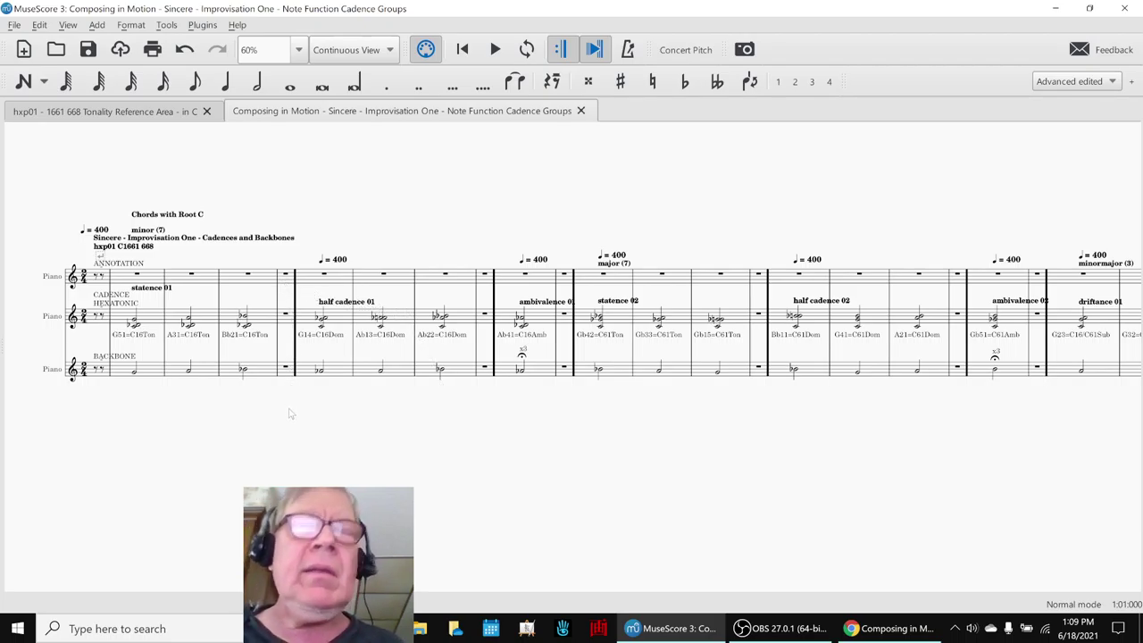
# - Inspect the G51, G14 and first Backbone notes, deselect, and play the score from the start
pyautogui.click(155, 326)
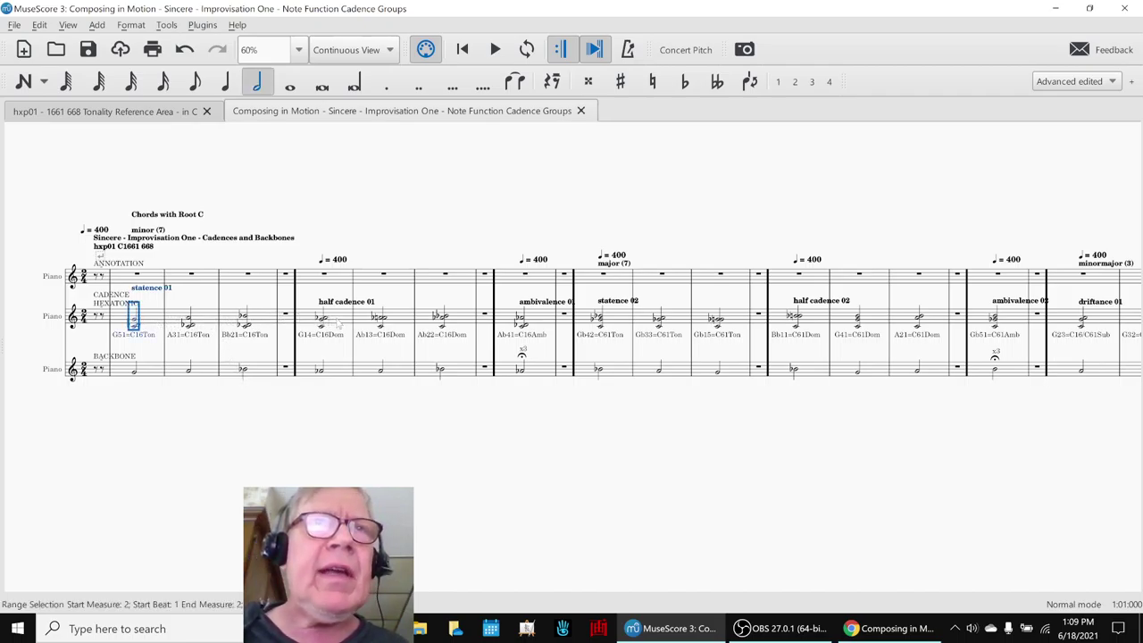
pyautogui.click(325, 319)
pyautogui.click(232, 449)
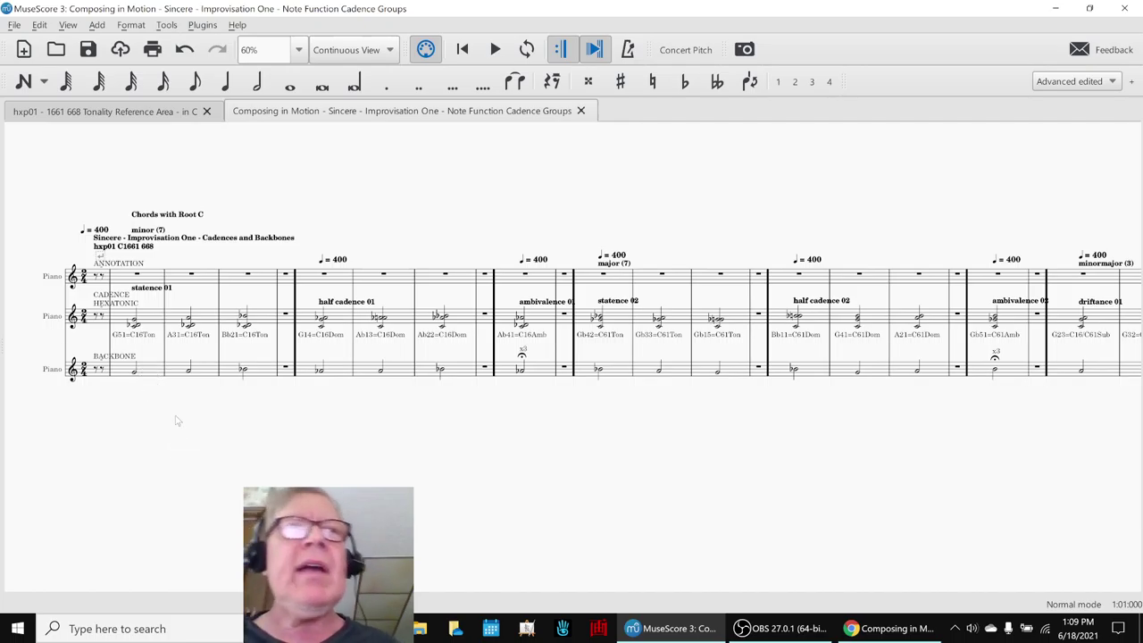
pyautogui.keyDown('shift'); pyautogui.click(148, 375); pyautogui.keyUp('shift')
pyautogui.press('Escape')
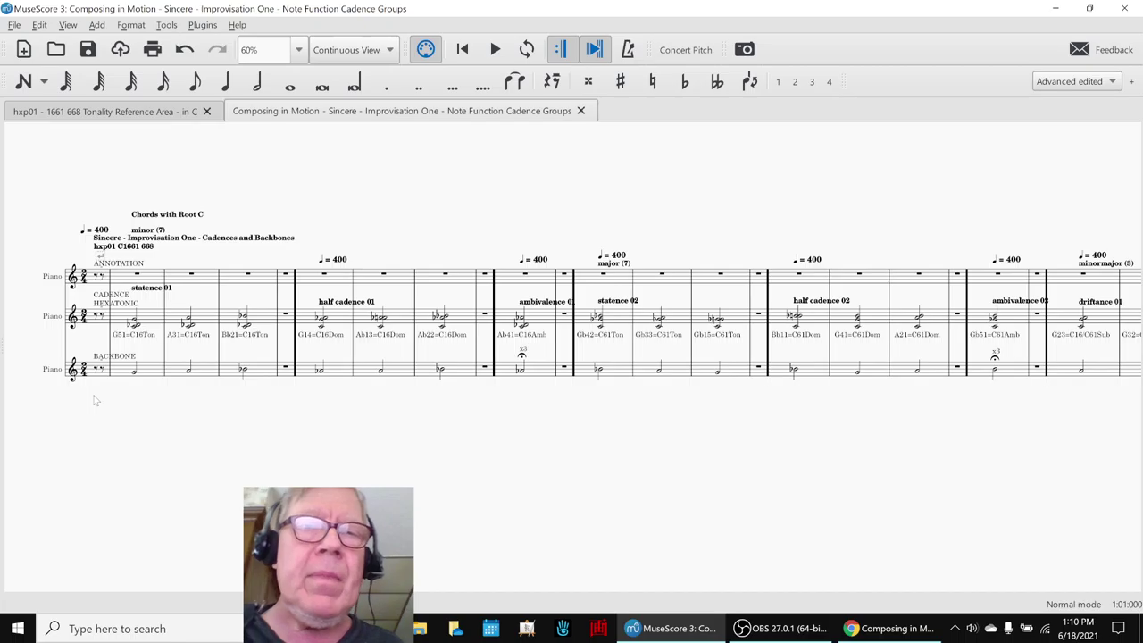
pyautogui.press('space')
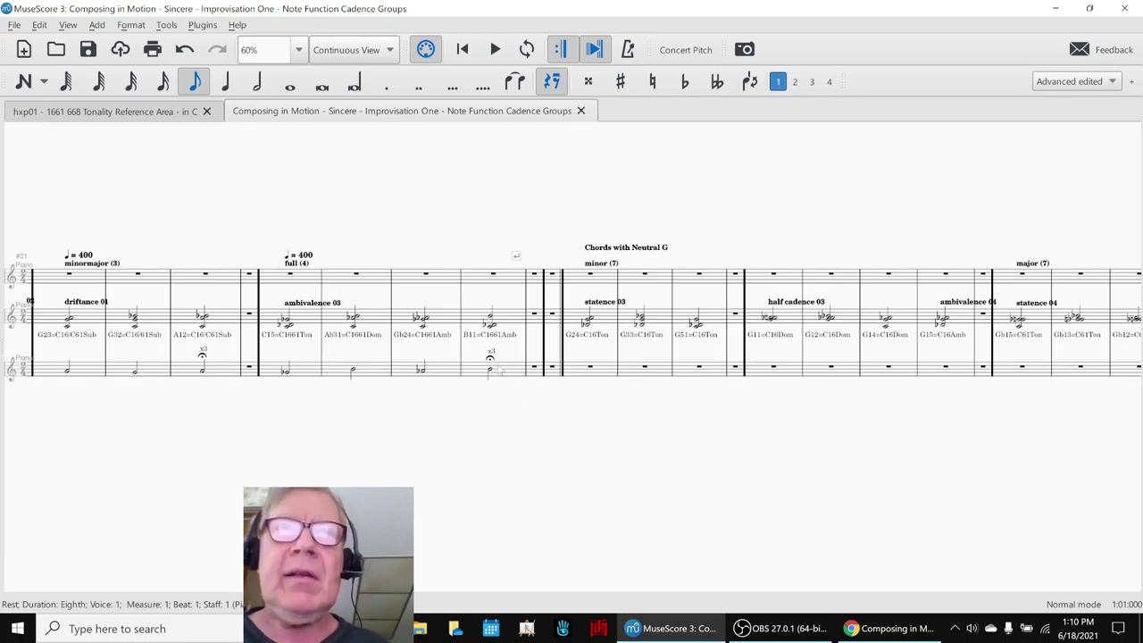
pyautogui.click(490, 358)
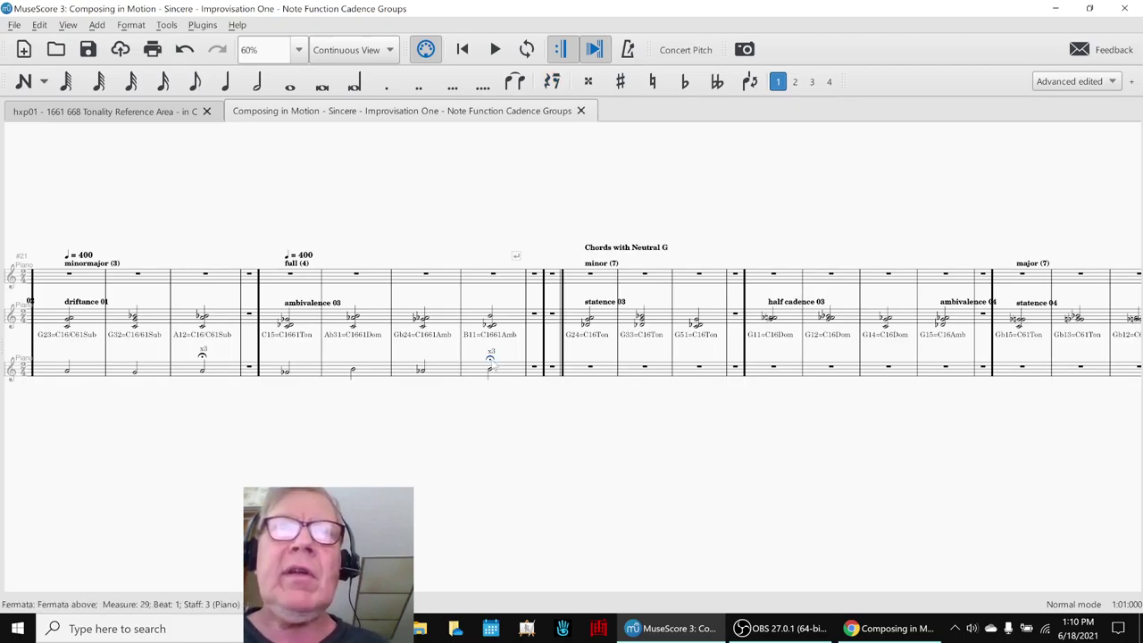
pyautogui.press('F8')
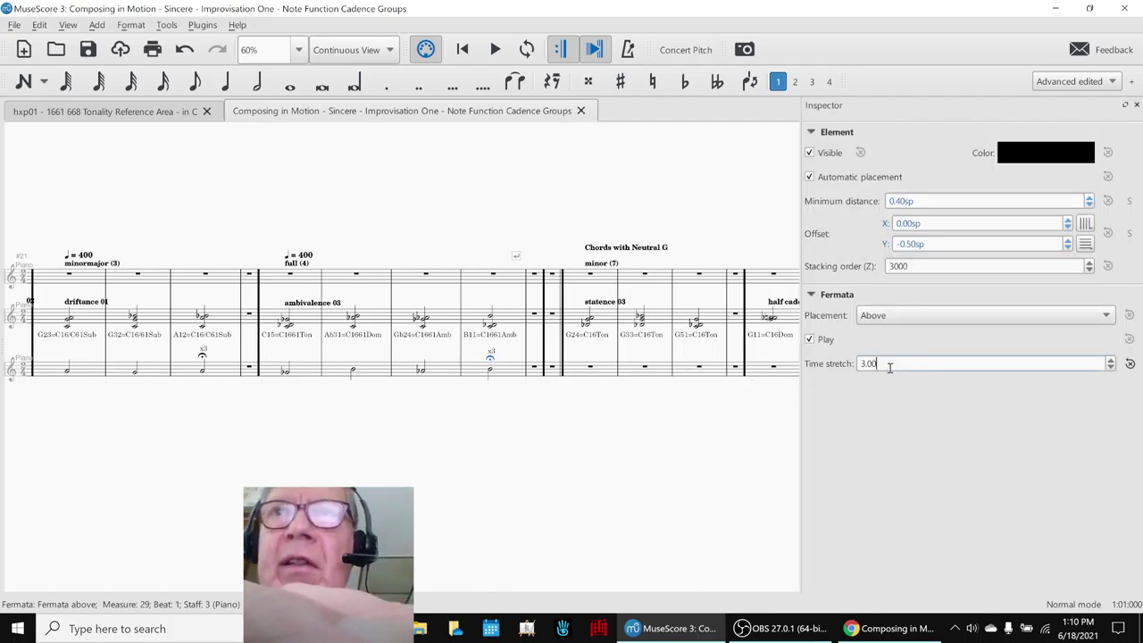
pyautogui.click(727, 429)
pyautogui.press('F8')
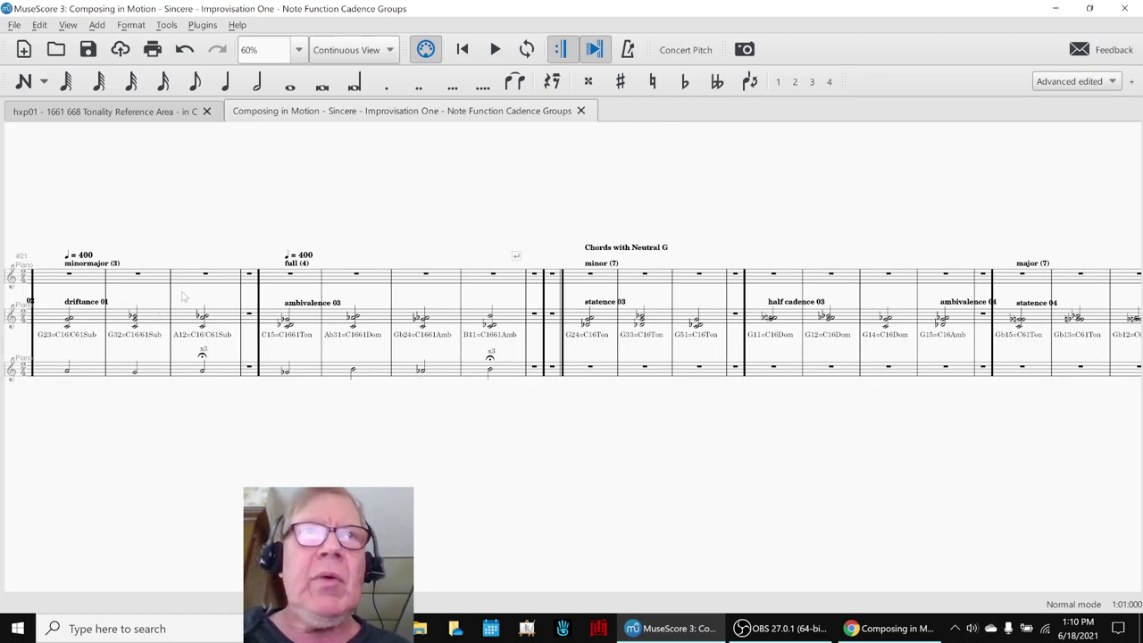
# - Inspect the ambivalence 03 C15 chord and its Backbone note, then return to the score's start
pyautogui.click(306, 324)
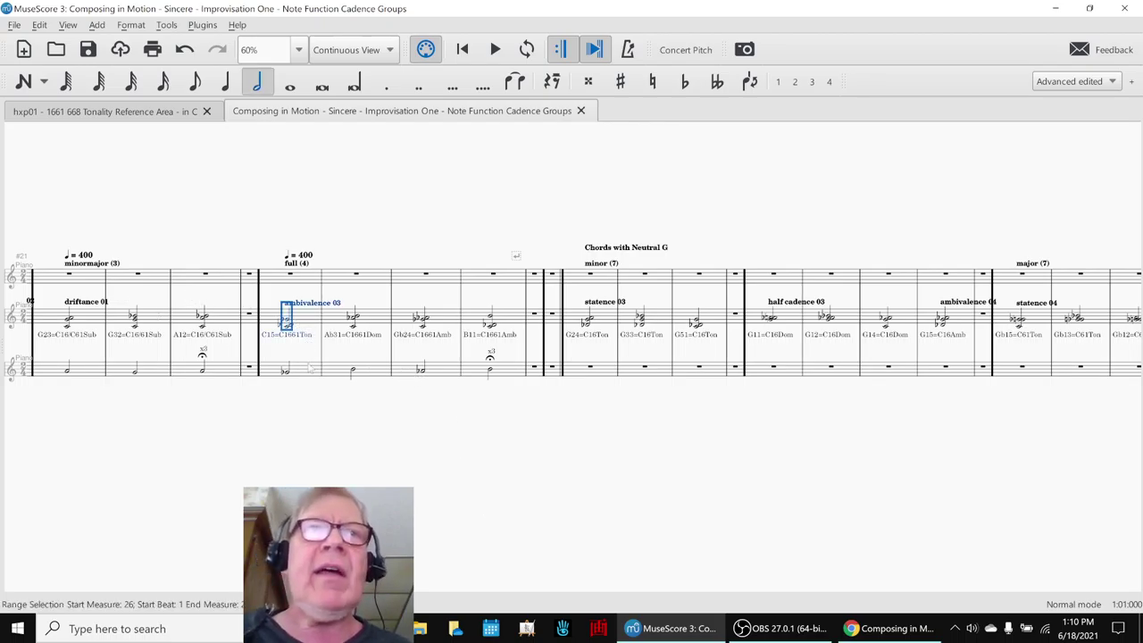
pyautogui.click(312, 373)
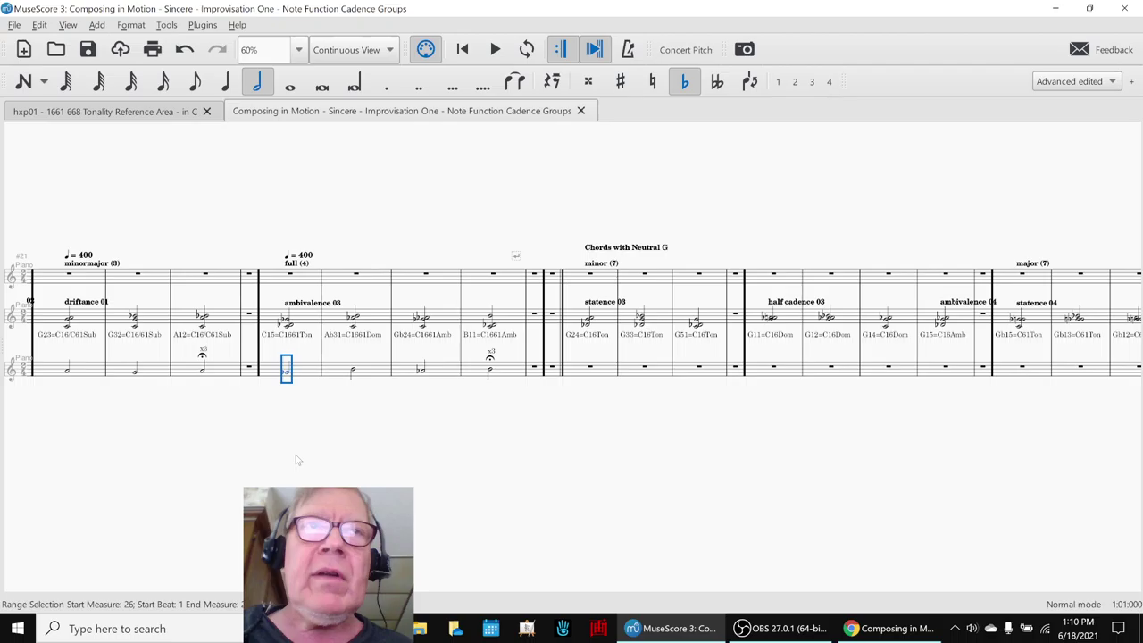
pyautogui.press('Escape')
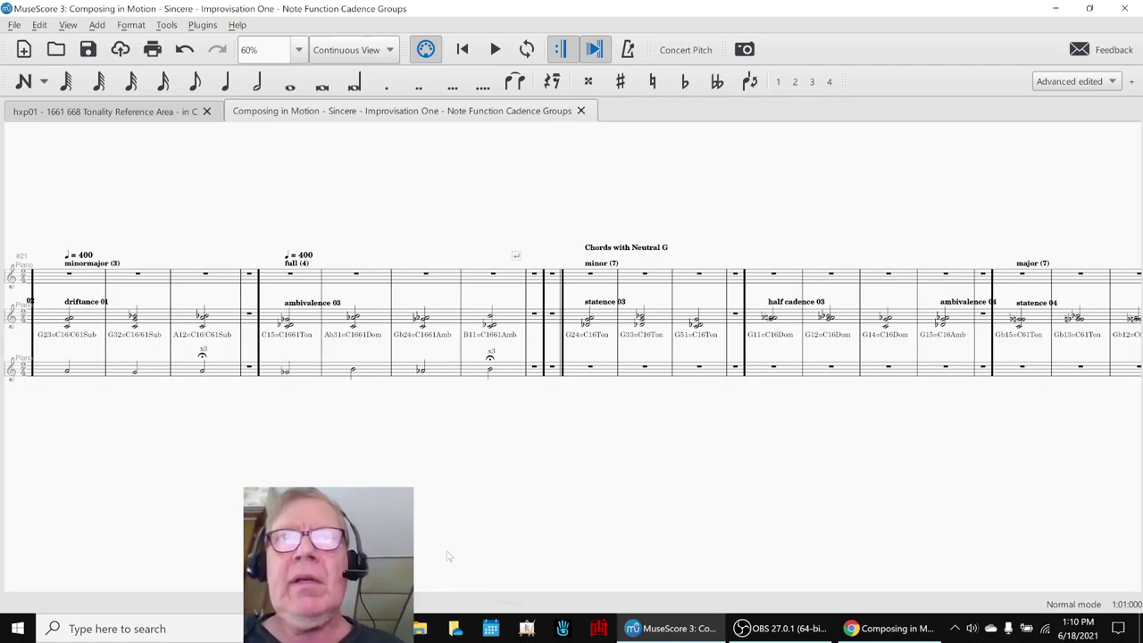
pyautogui.hotkey('ctrl', 'Home')
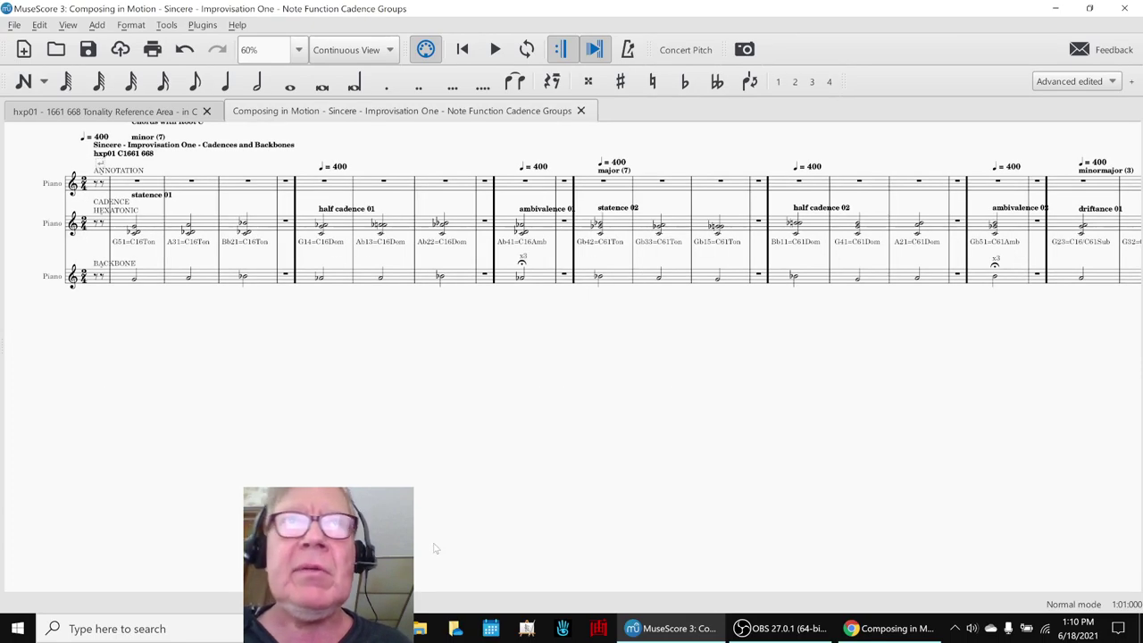
pyautogui.scroll(1, 431, 551)
pyautogui.scroll(1, 215, 512)
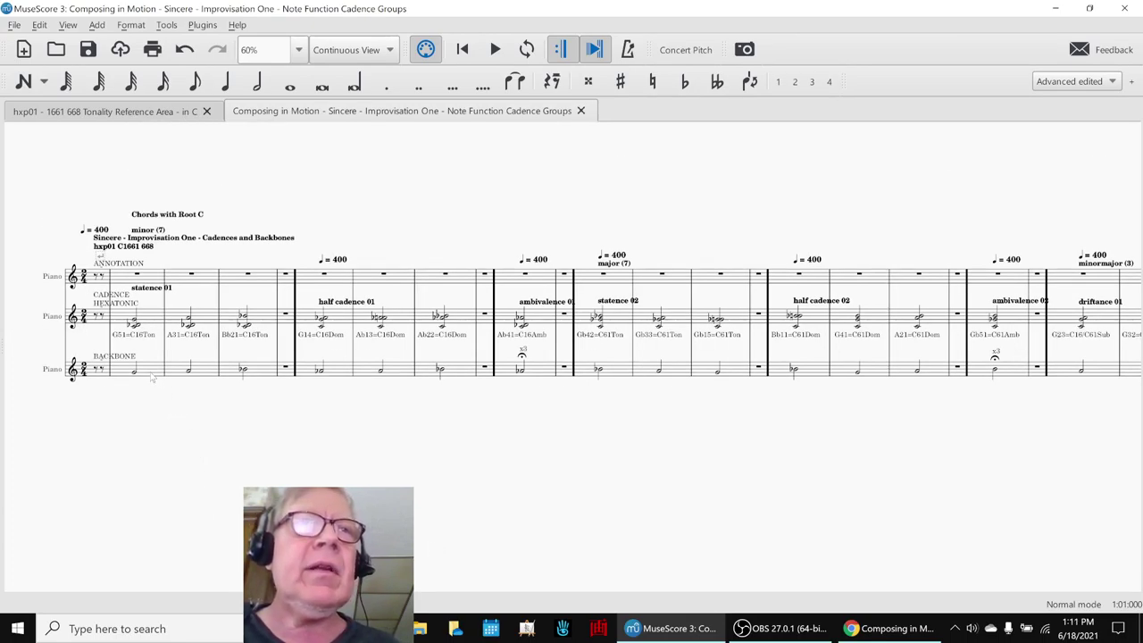
# - Check the Mixer, play the opening measures from the start, stop, and jump to the end
pyautogui.click(242, 369)
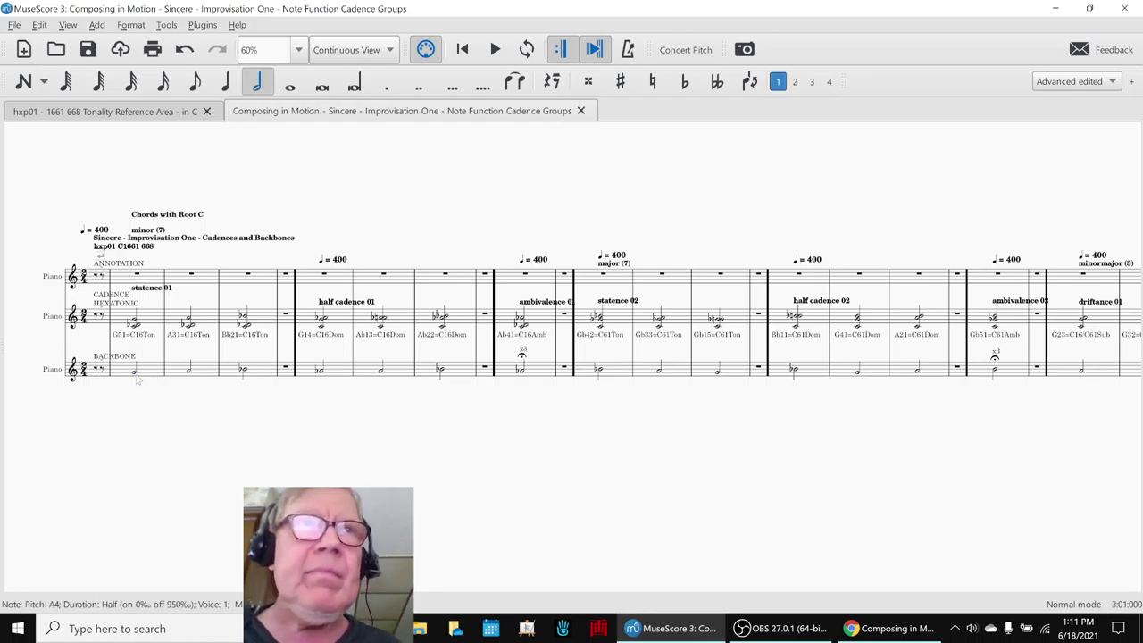
pyautogui.press('F10')
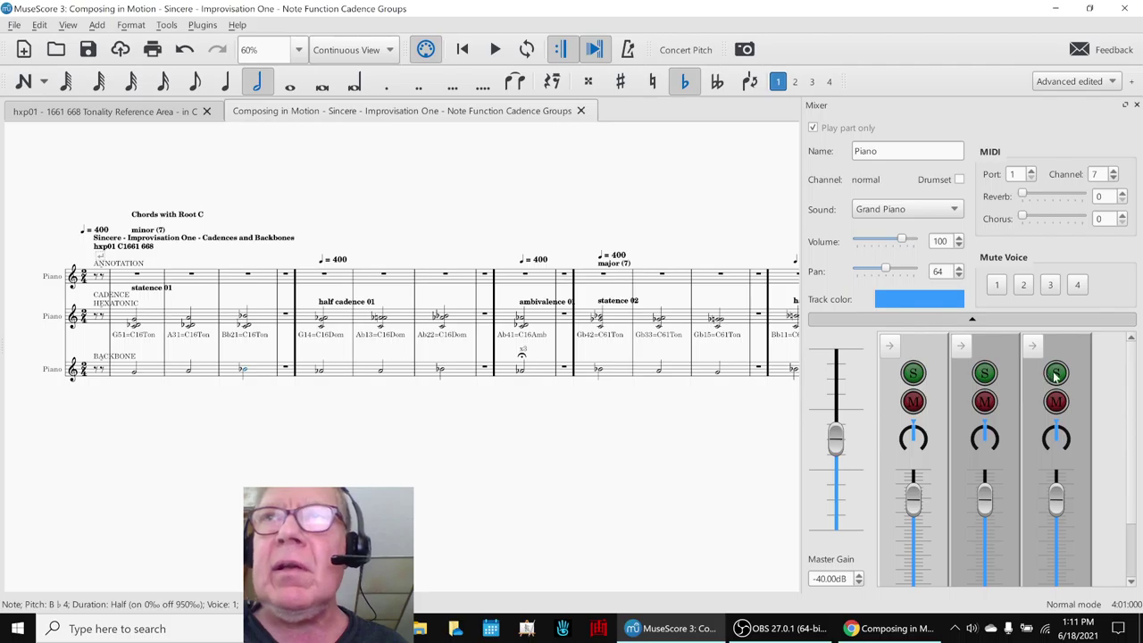
pyautogui.press('F10')
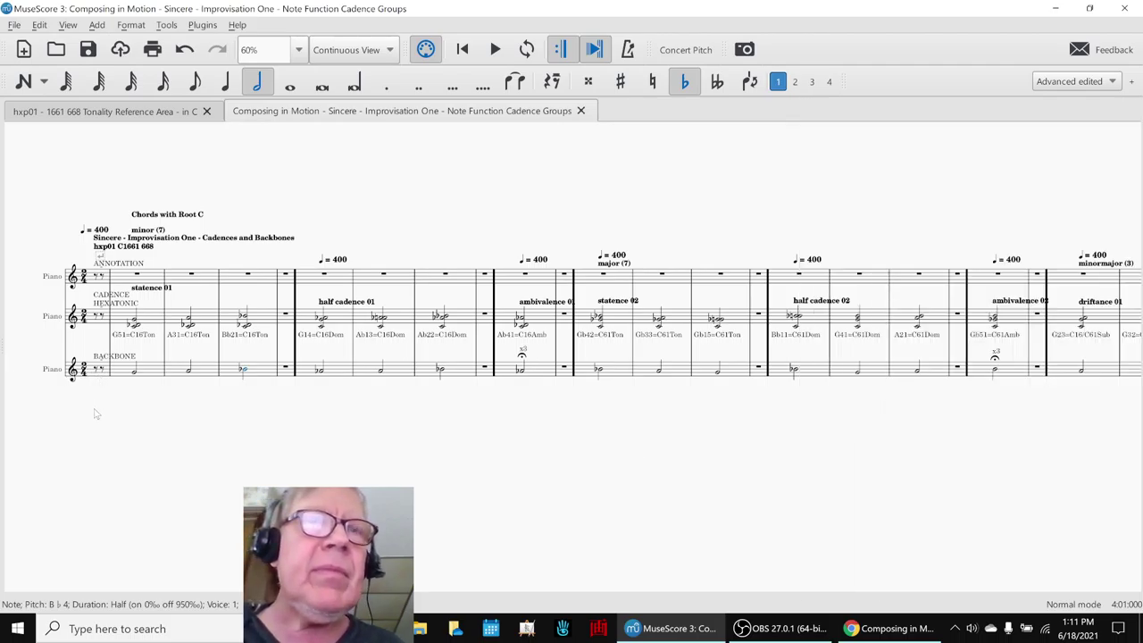
pyautogui.hotkey('ctrl', 'Home')
pyautogui.press('space')
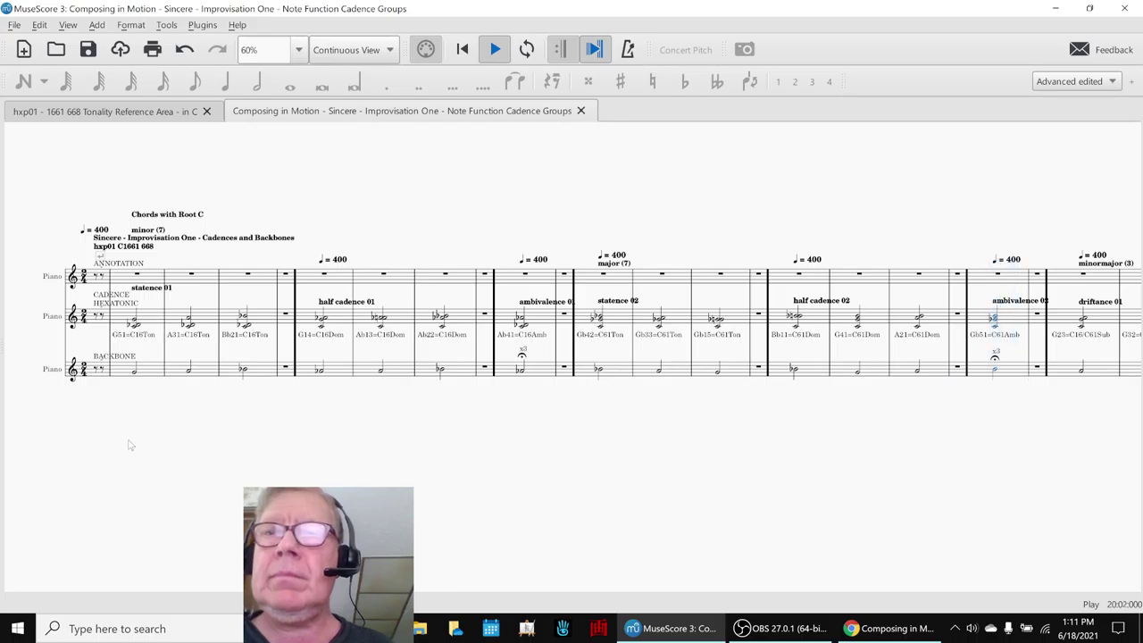
pyautogui.press('space')
pyautogui.press('End')
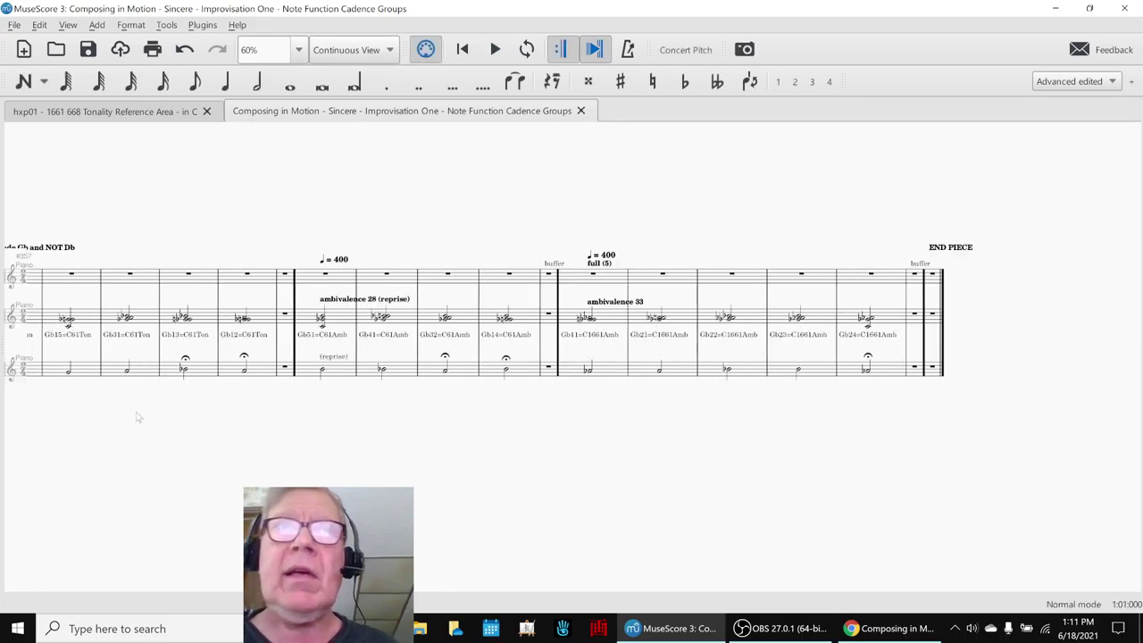
# - Play from the measure 364 reprise half note through to the end of the piece
pyautogui.click(323, 370)
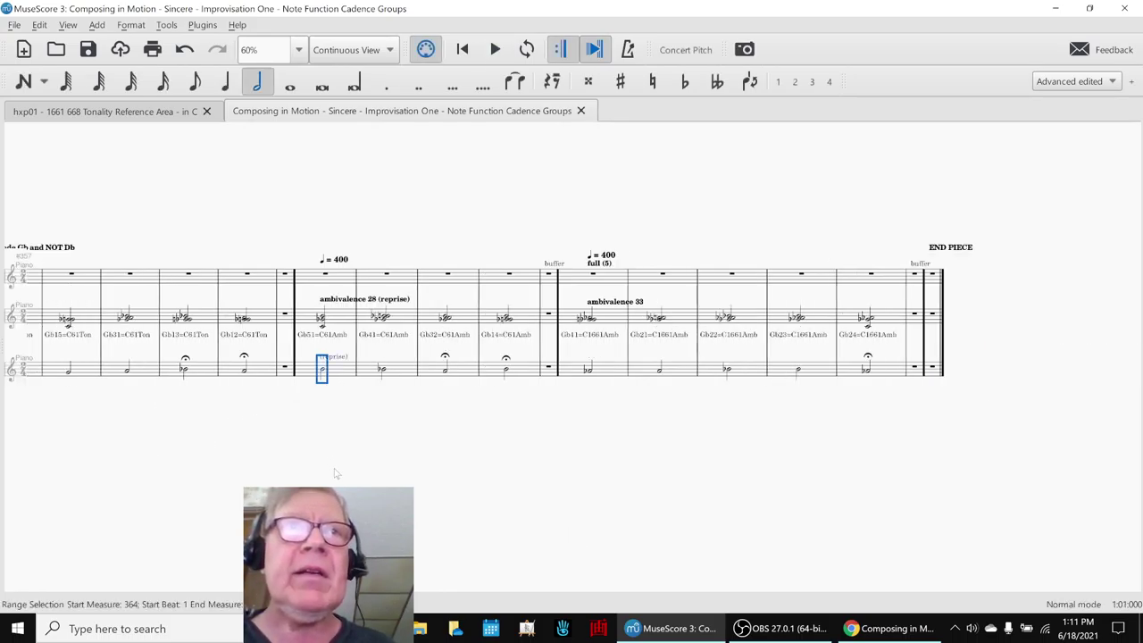
pyautogui.press('space')
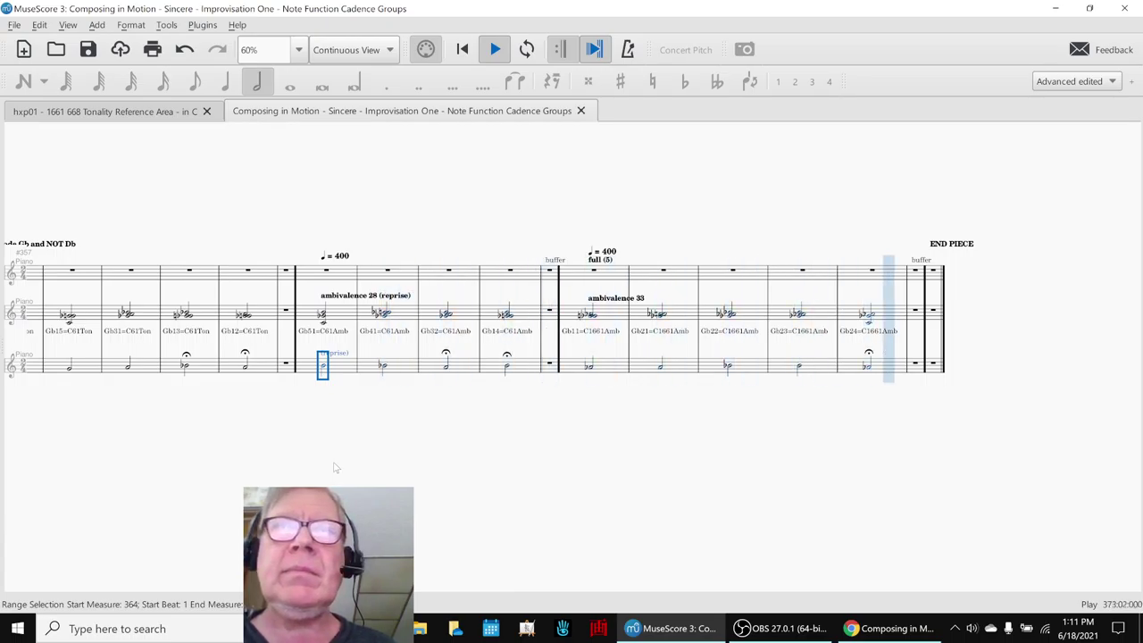
pyautogui.press('Escape')
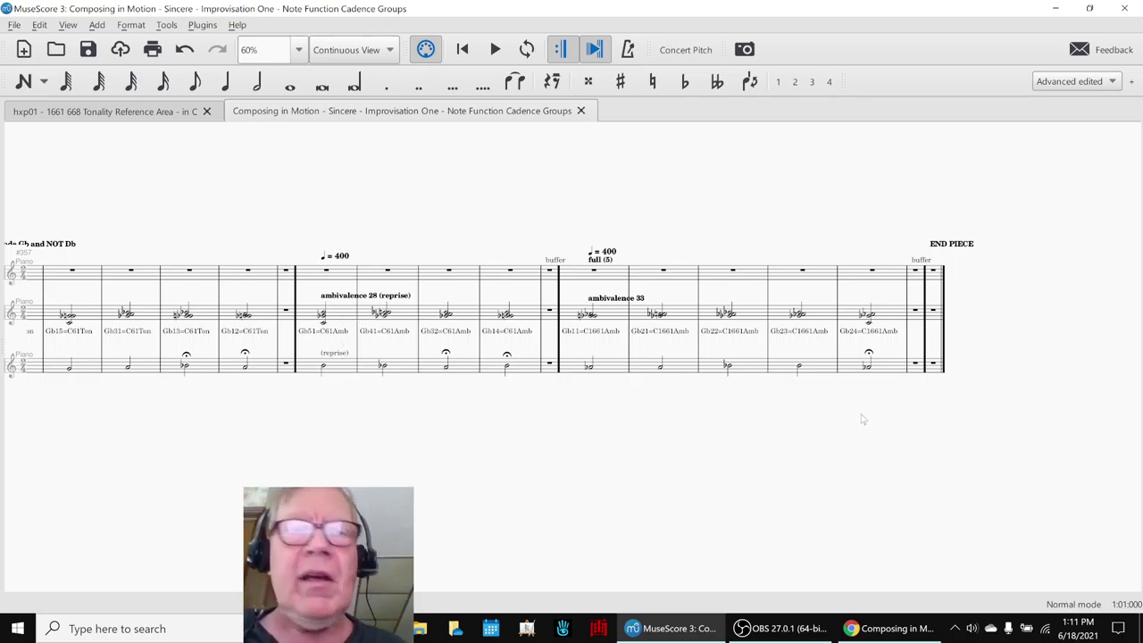
# - Show the whole score's pitches on the piano keyboard, then close it and deselect
pyautogui.hotkey('ctrl', 'a')
pyautogui.press('p')
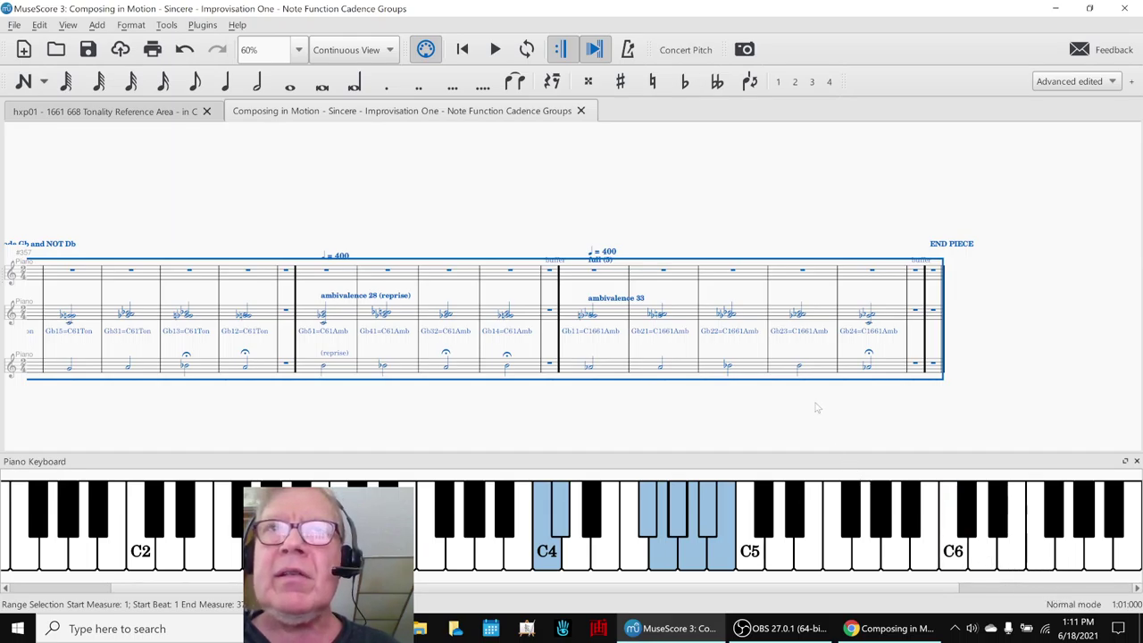
pyautogui.press('Escape')
pyautogui.press('p')
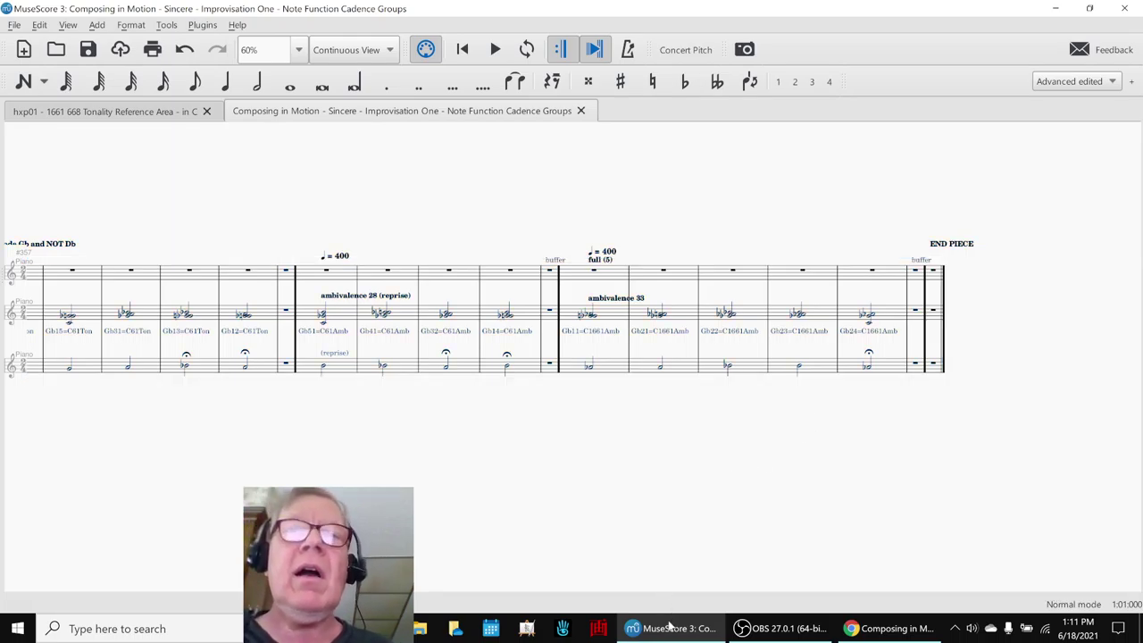
# - Glance at OBS, minimize it, and bring up the Google Sheets session notes
pyautogui.click(786, 629)
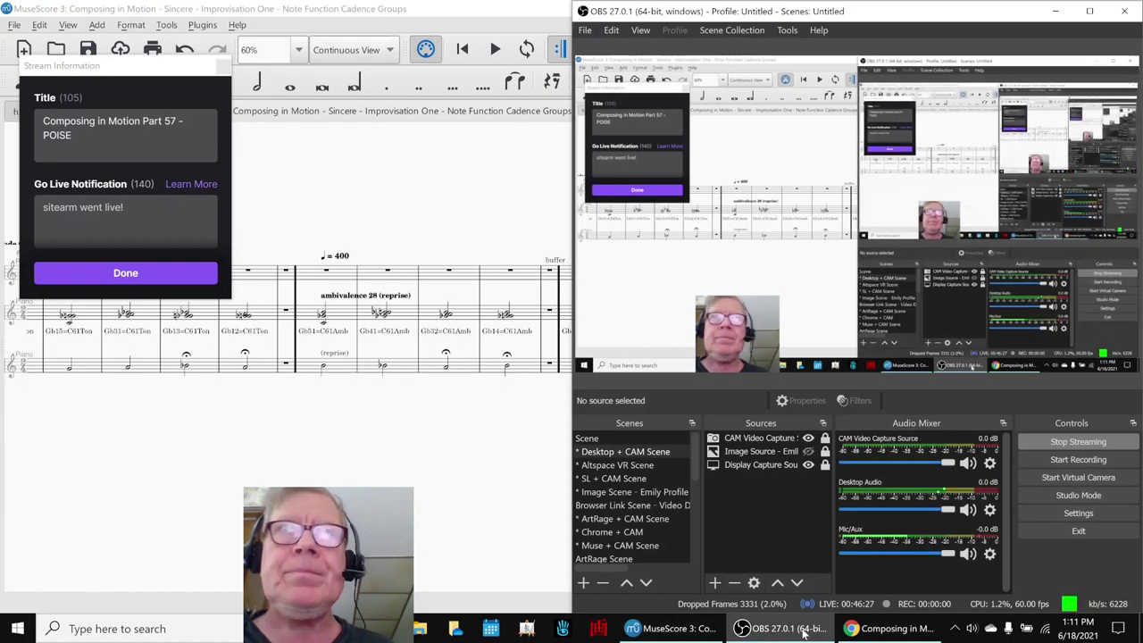
pyautogui.click(810, 630)
pyautogui.click(888, 629)
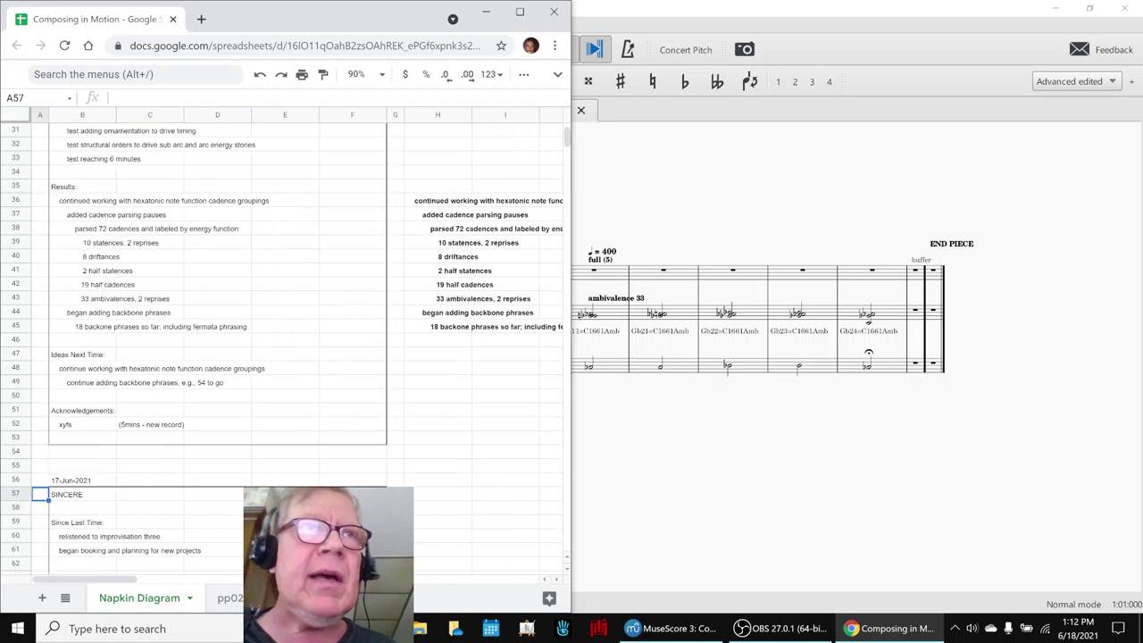
pyautogui.click(39, 355)
pyautogui.click(80, 354)
pyautogui.click(80, 368)
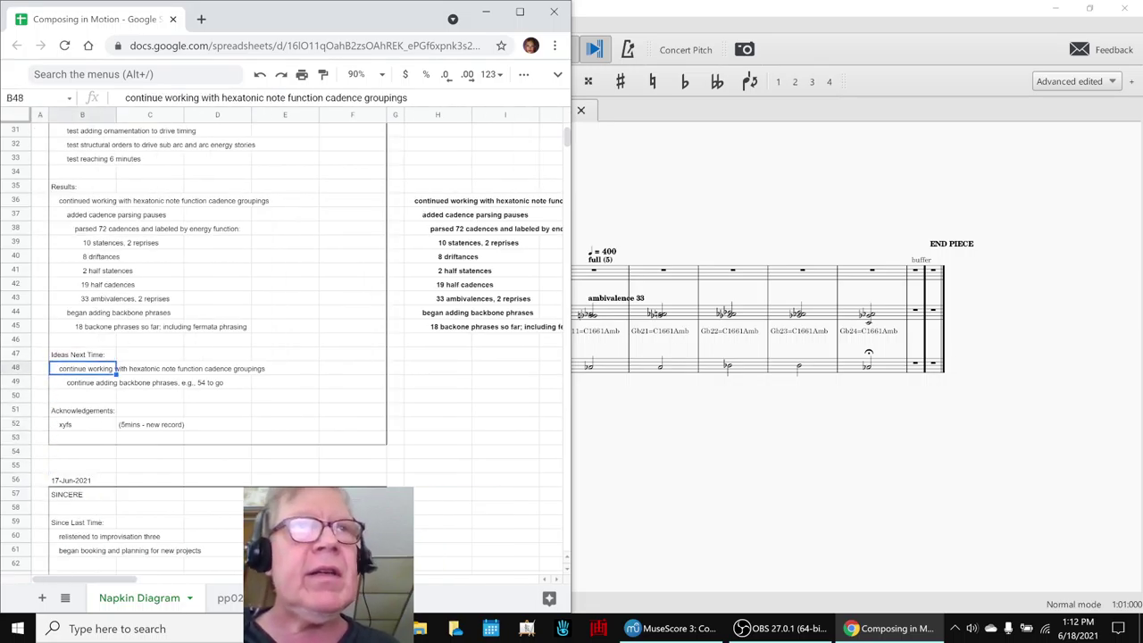
pyautogui.click(82, 382)
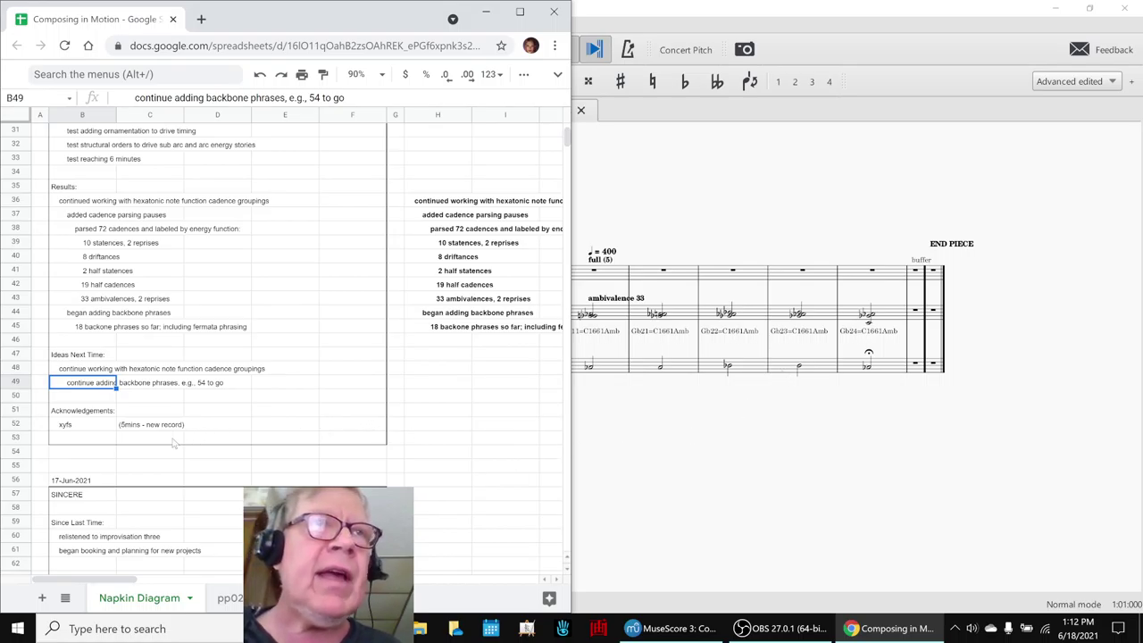
pyautogui.click(101, 427)
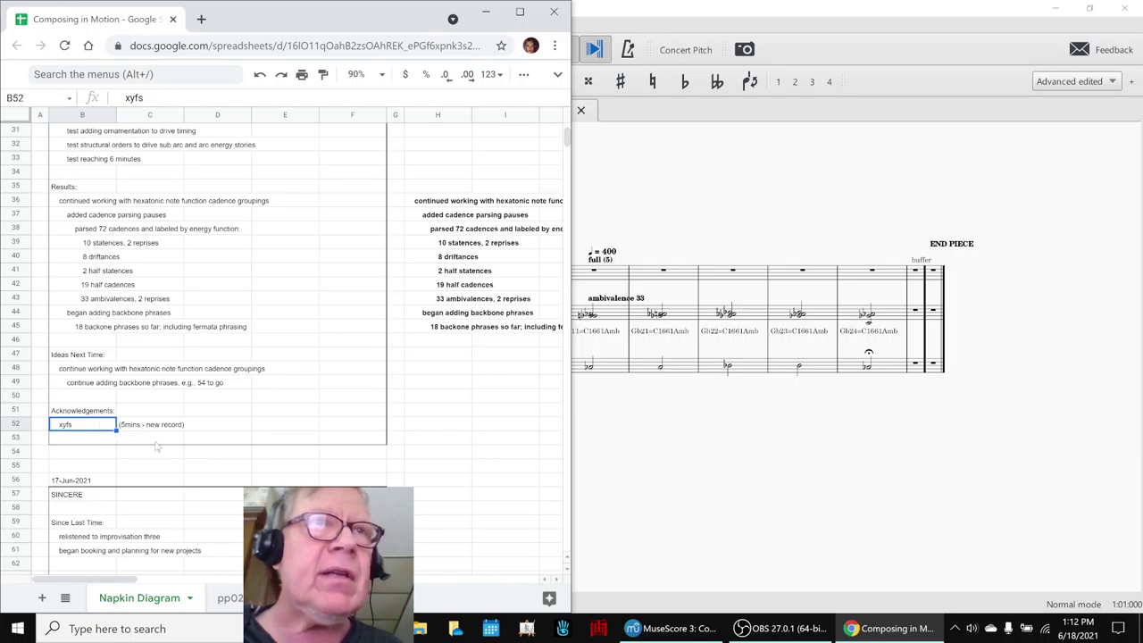
# - Bring the live OBS Studio window showing 'Composing in Motion Part 57 - POISE' to the front
pyautogui.click(793, 631)
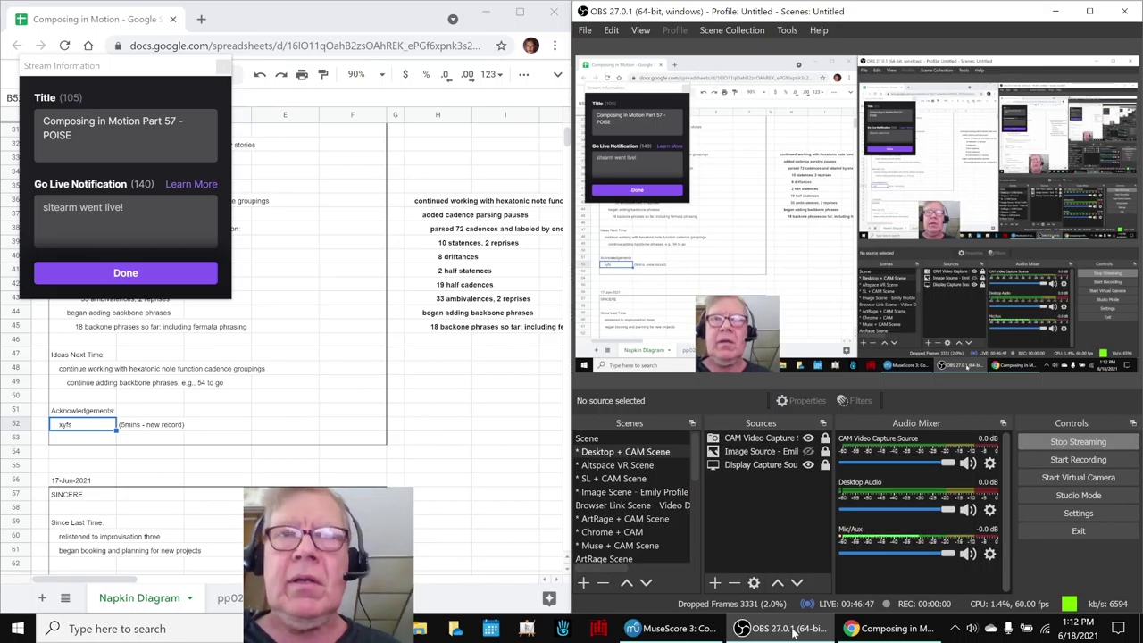